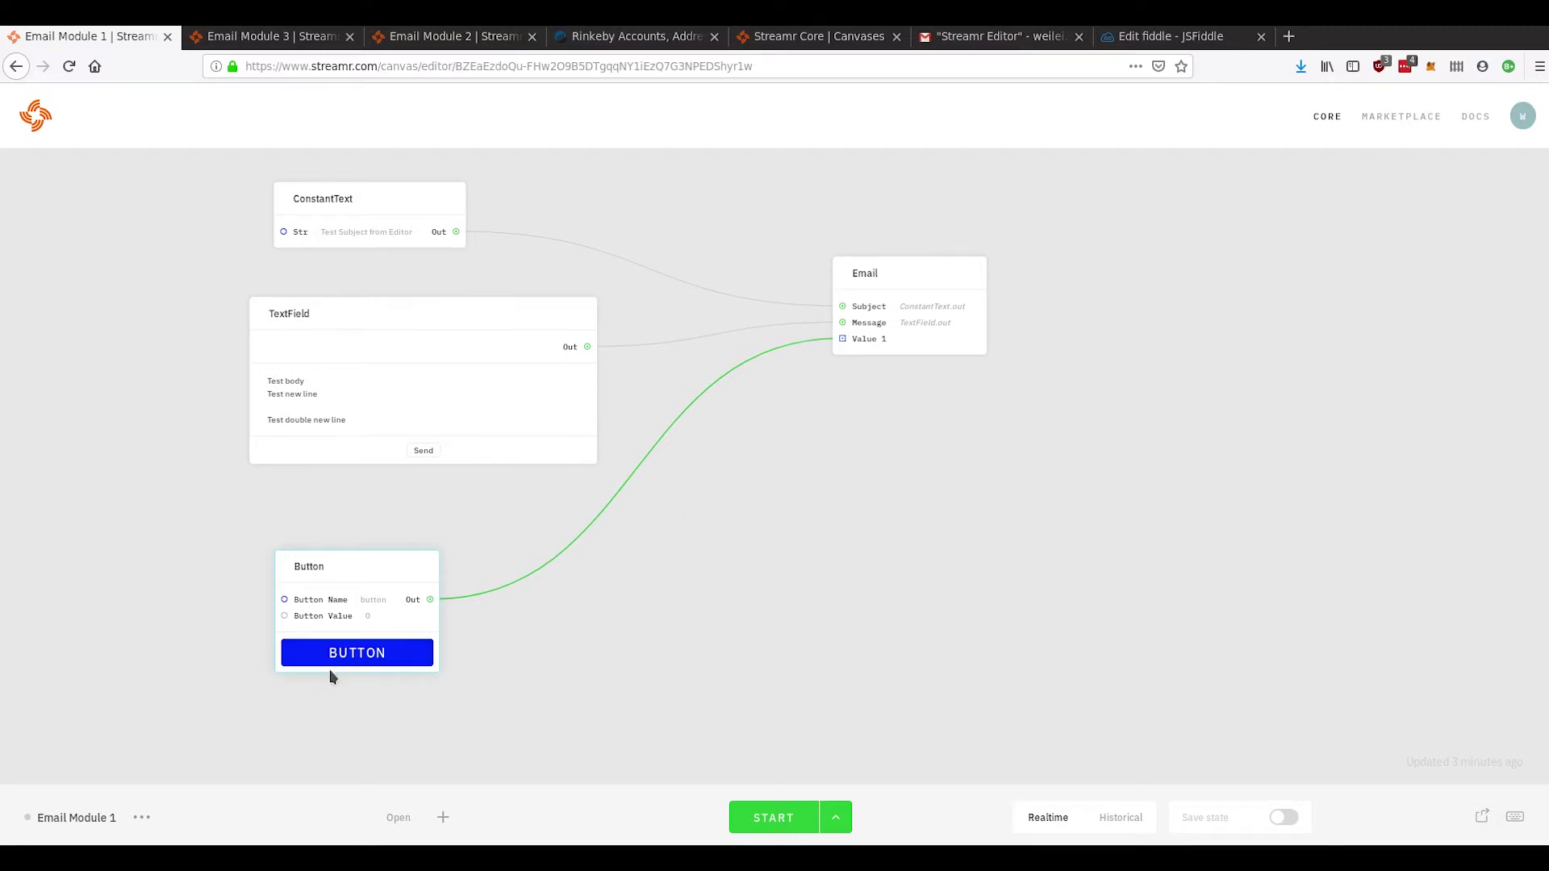
- Add a second Email module below the existing one on the canvas, and delete it again
left_click(445, 817)
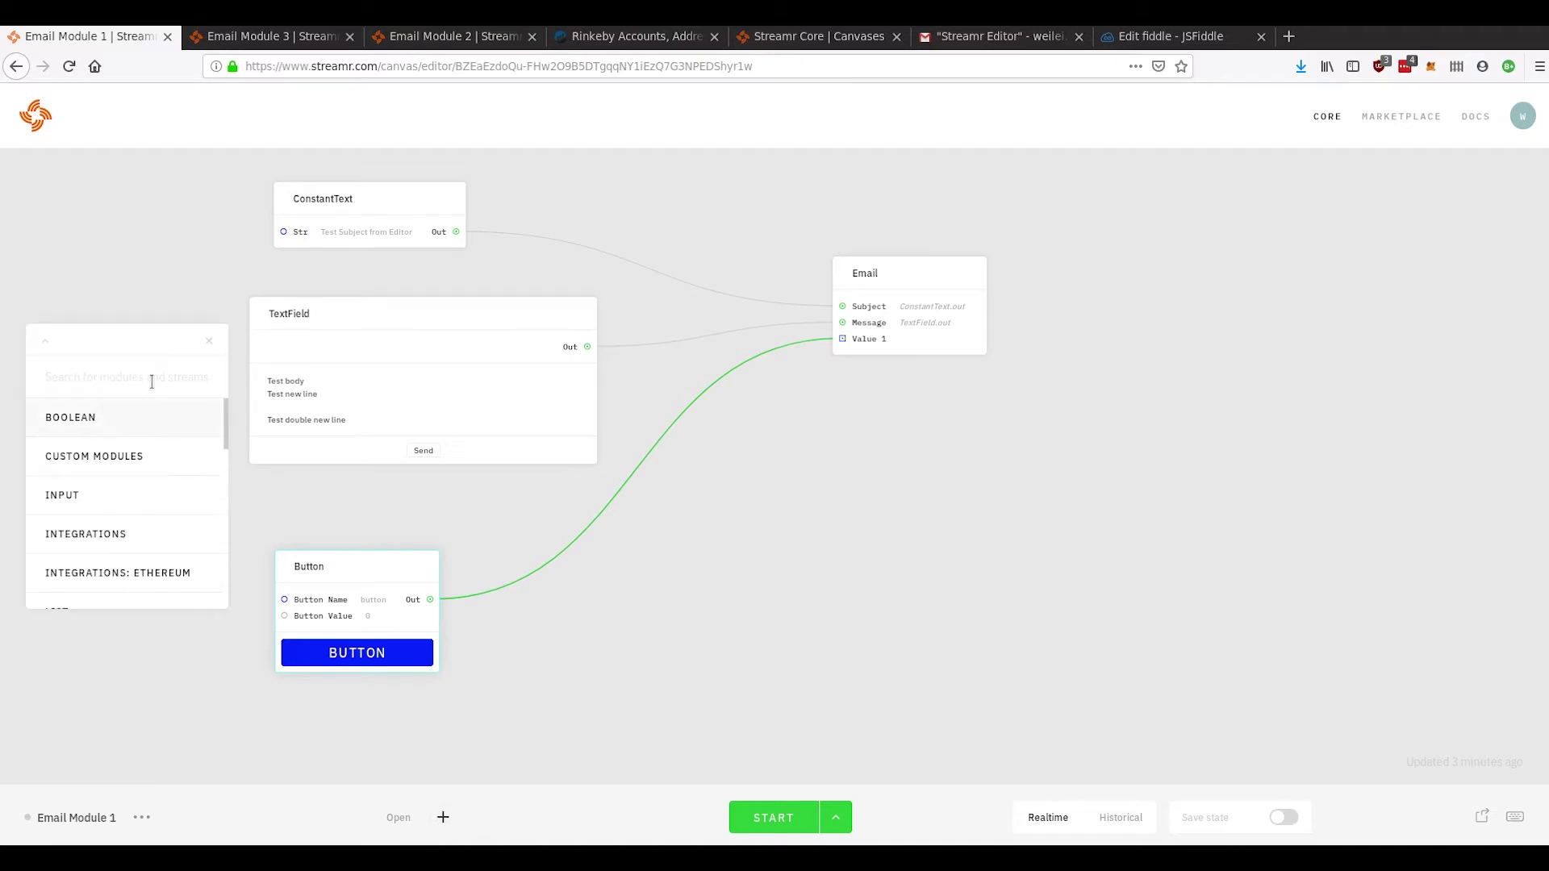
type("email")
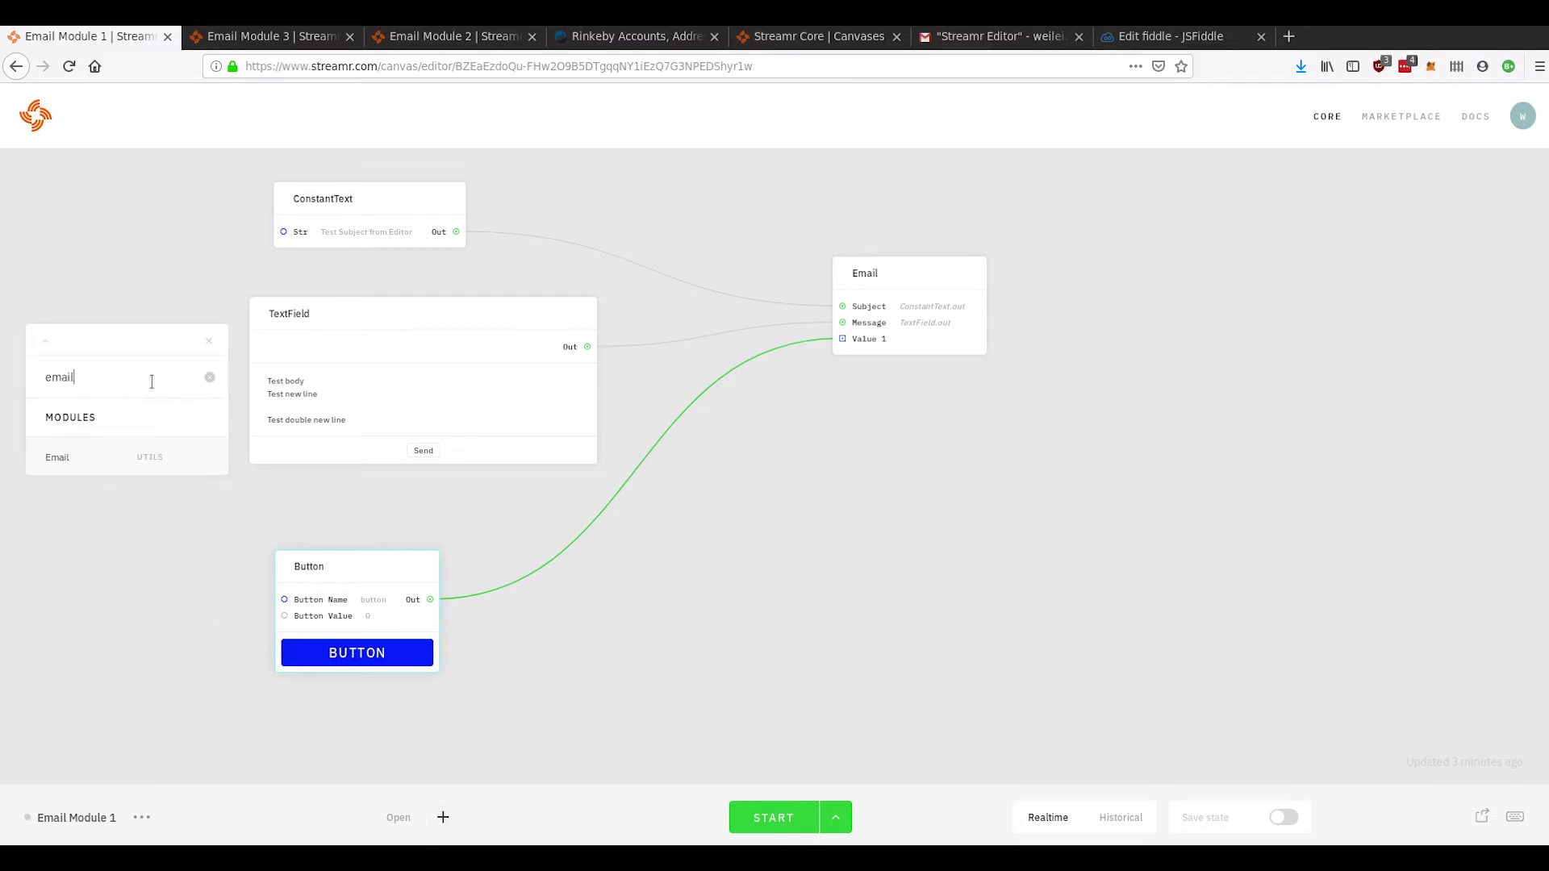
left_click_drag(89, 461, 256, 355)
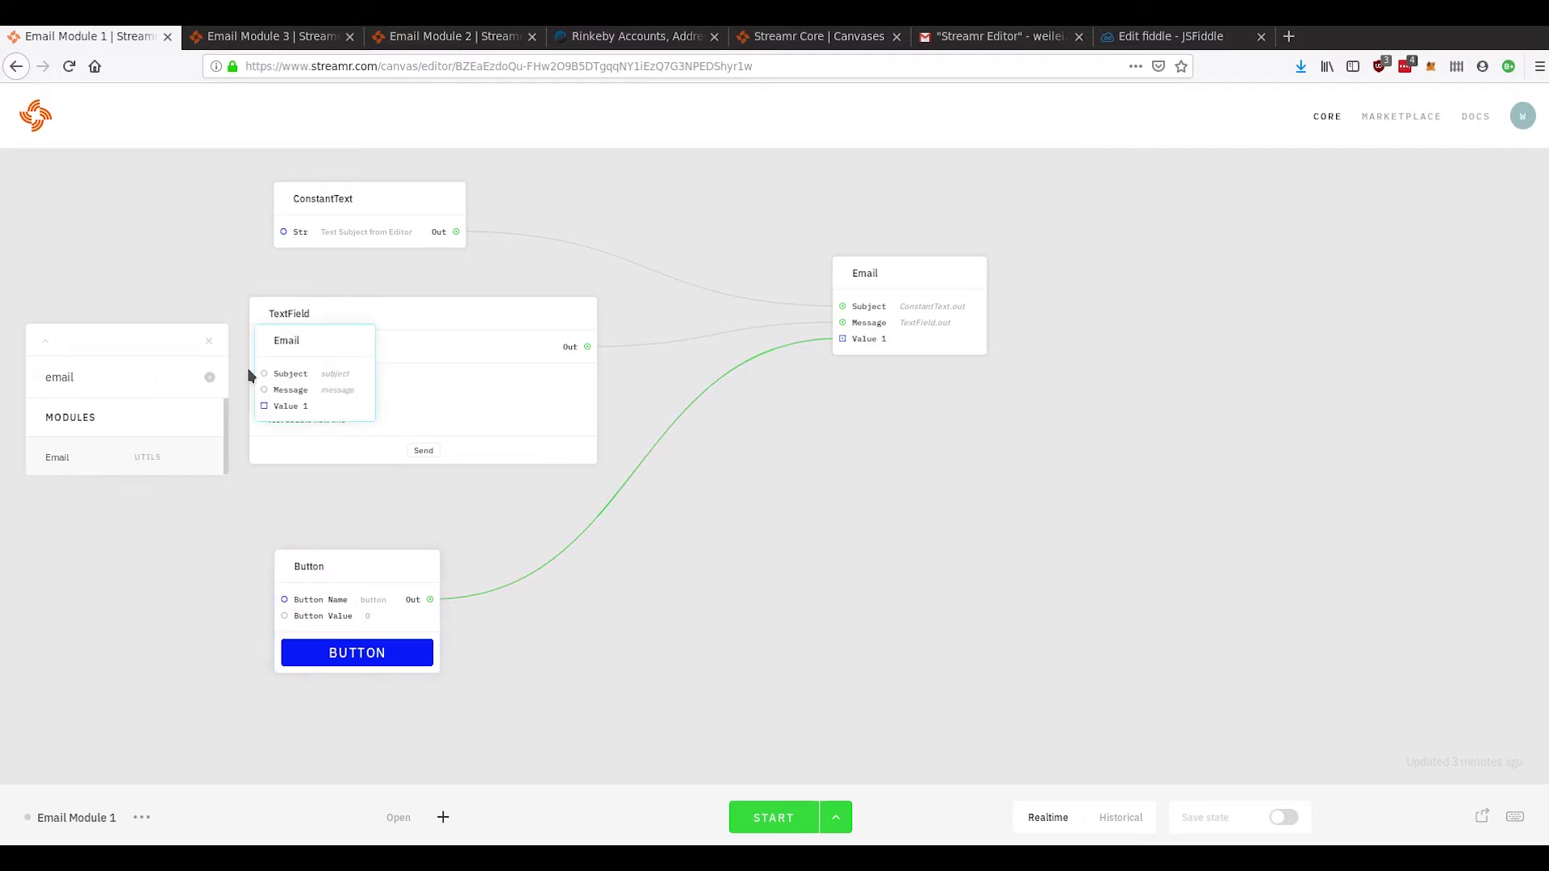
left_click(209, 341)
left_click_drag(365, 353, 988, 449)
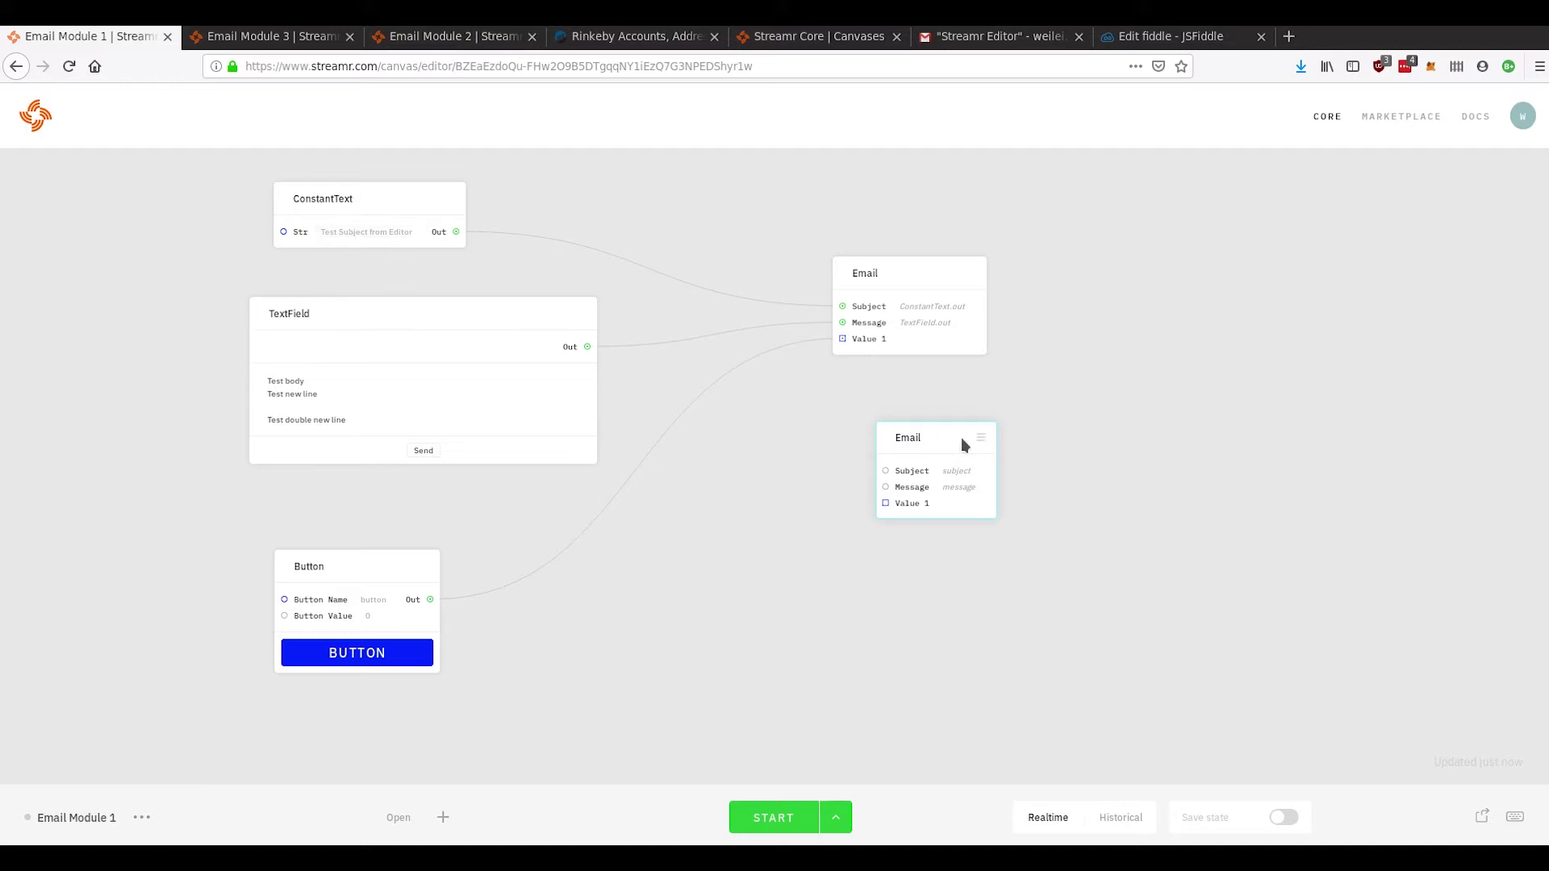
left_click_drag(962, 438, 893, 455)
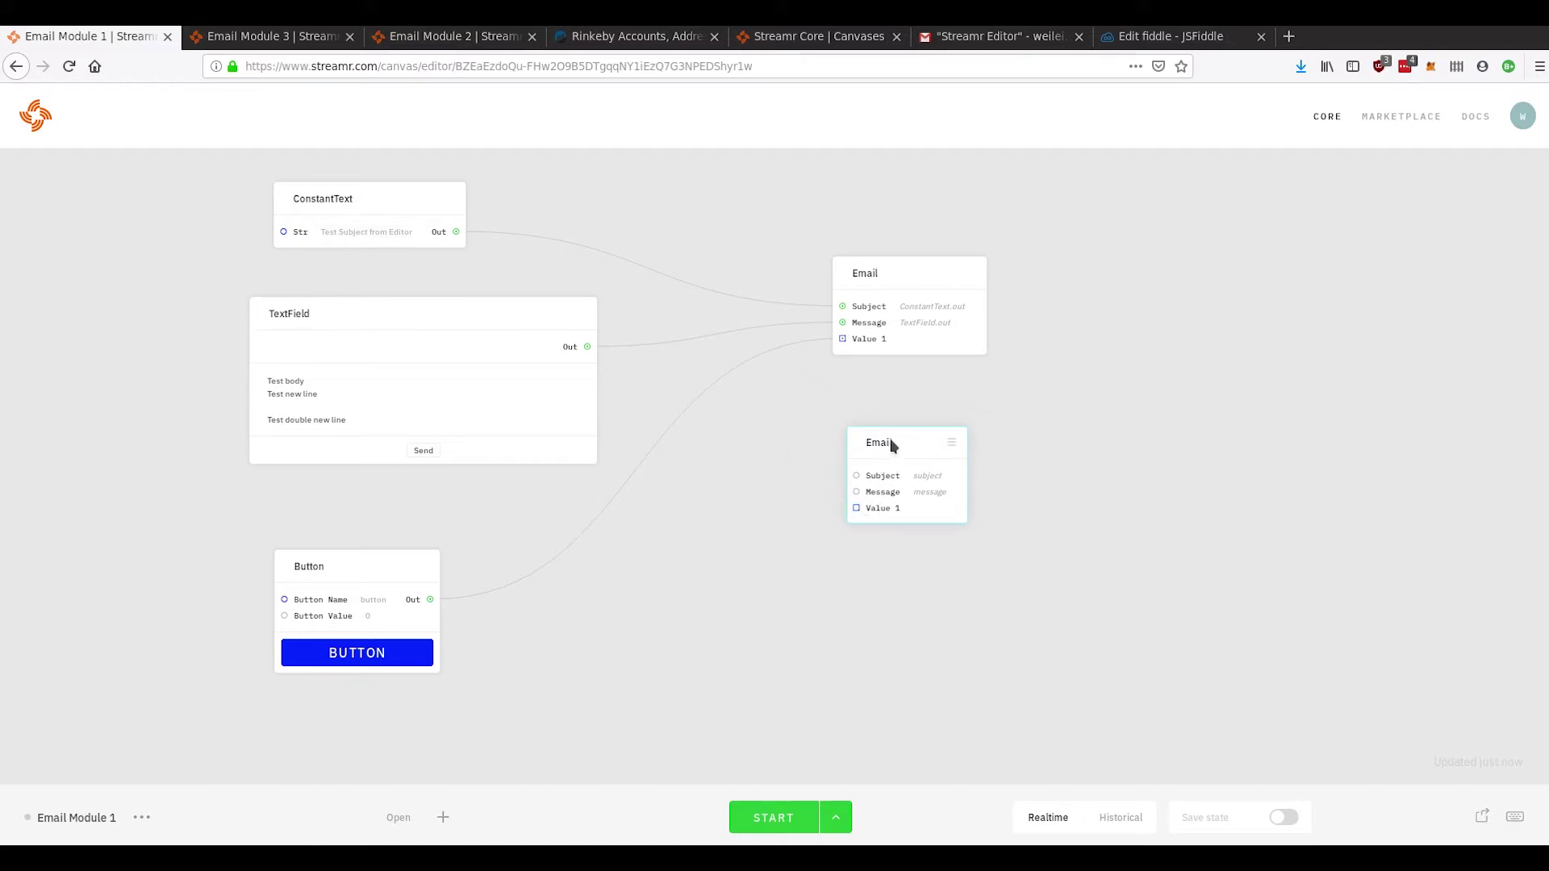
key("Delete")
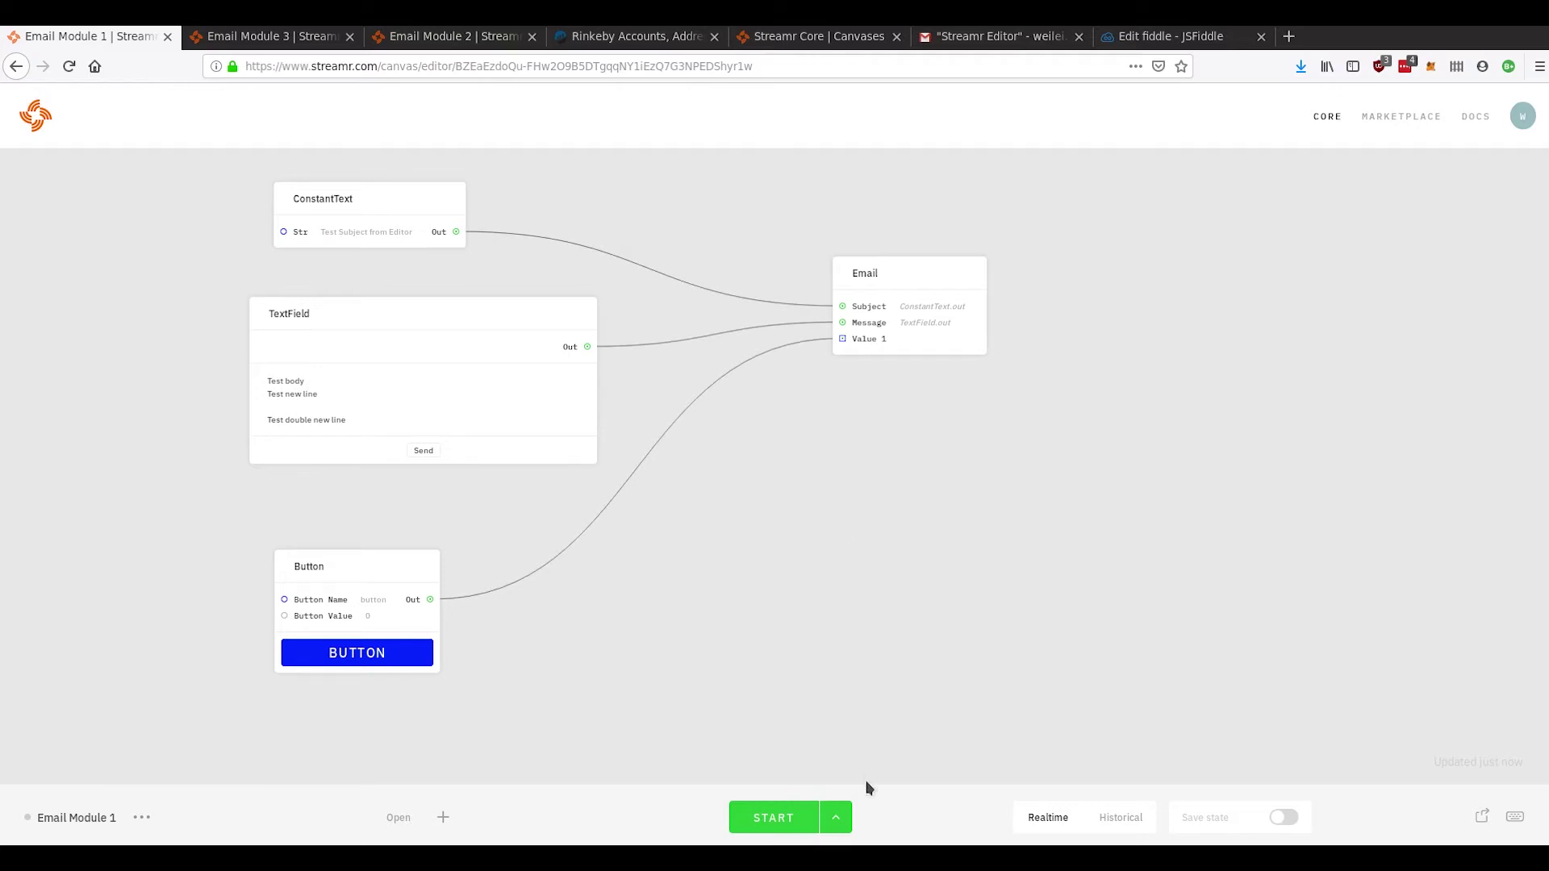
- Start the Email Module 1 canvas and trigger its Button module to send the test email
left_click(798, 827)
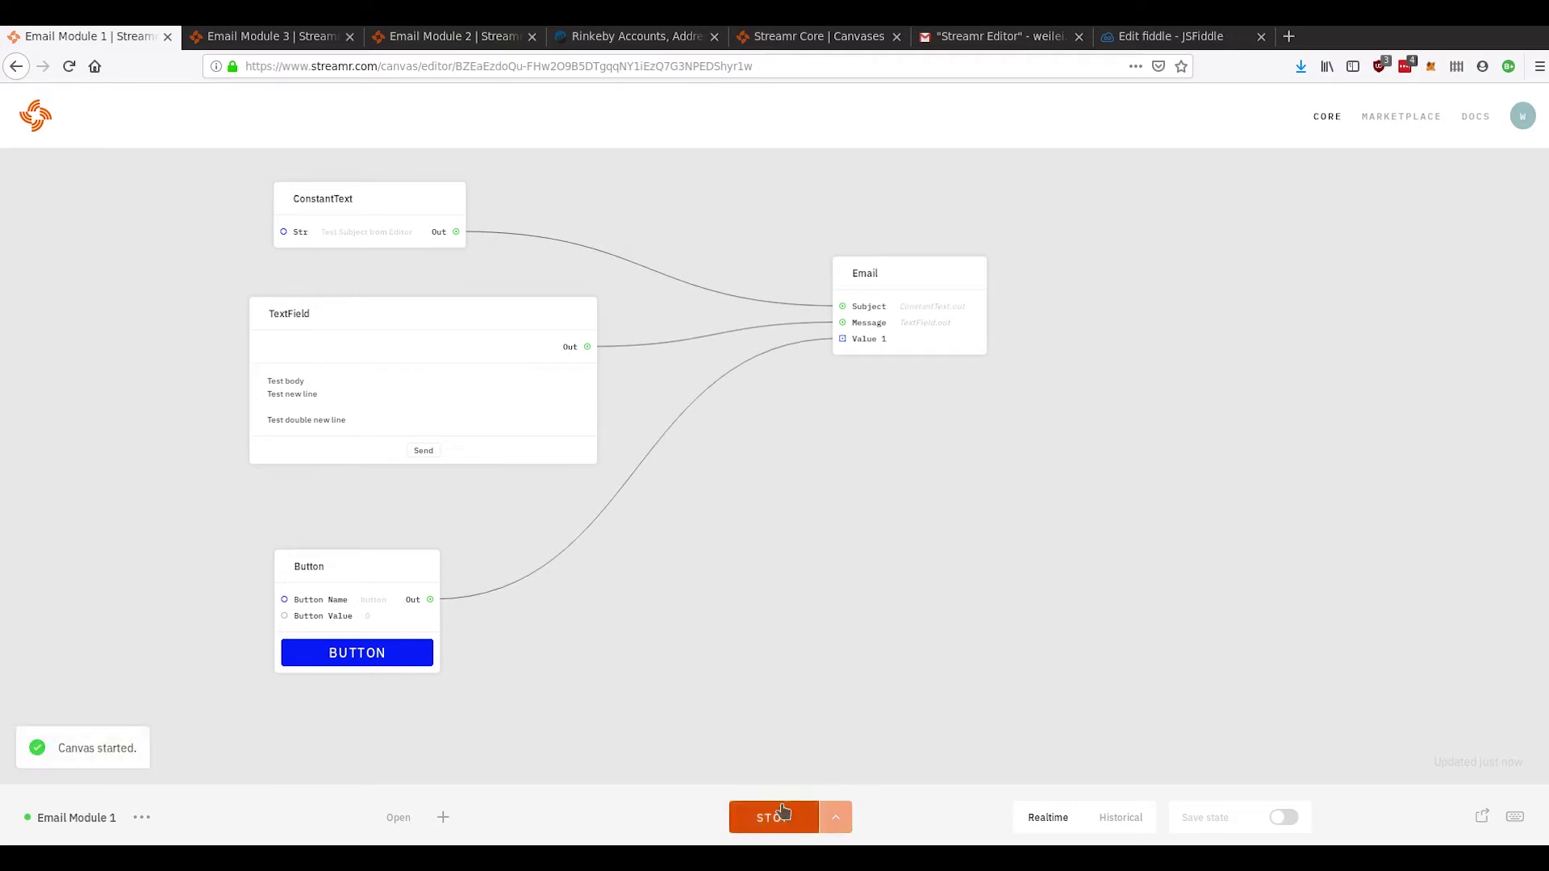
left_click(343, 646)
left_click(926, 38)
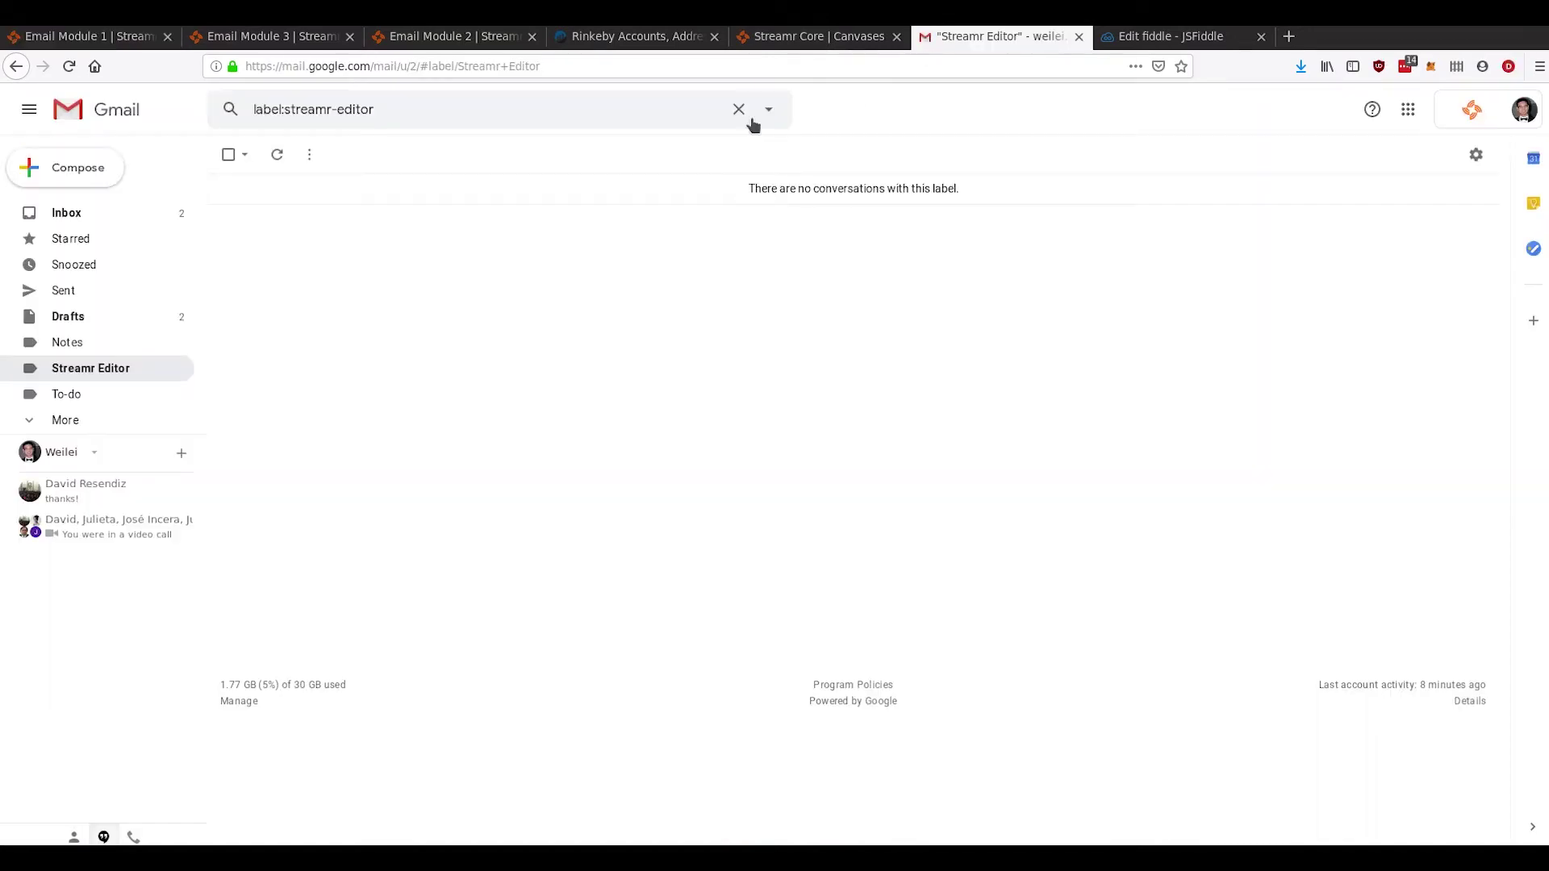
left_click(137, 39)
left_click(357, 655)
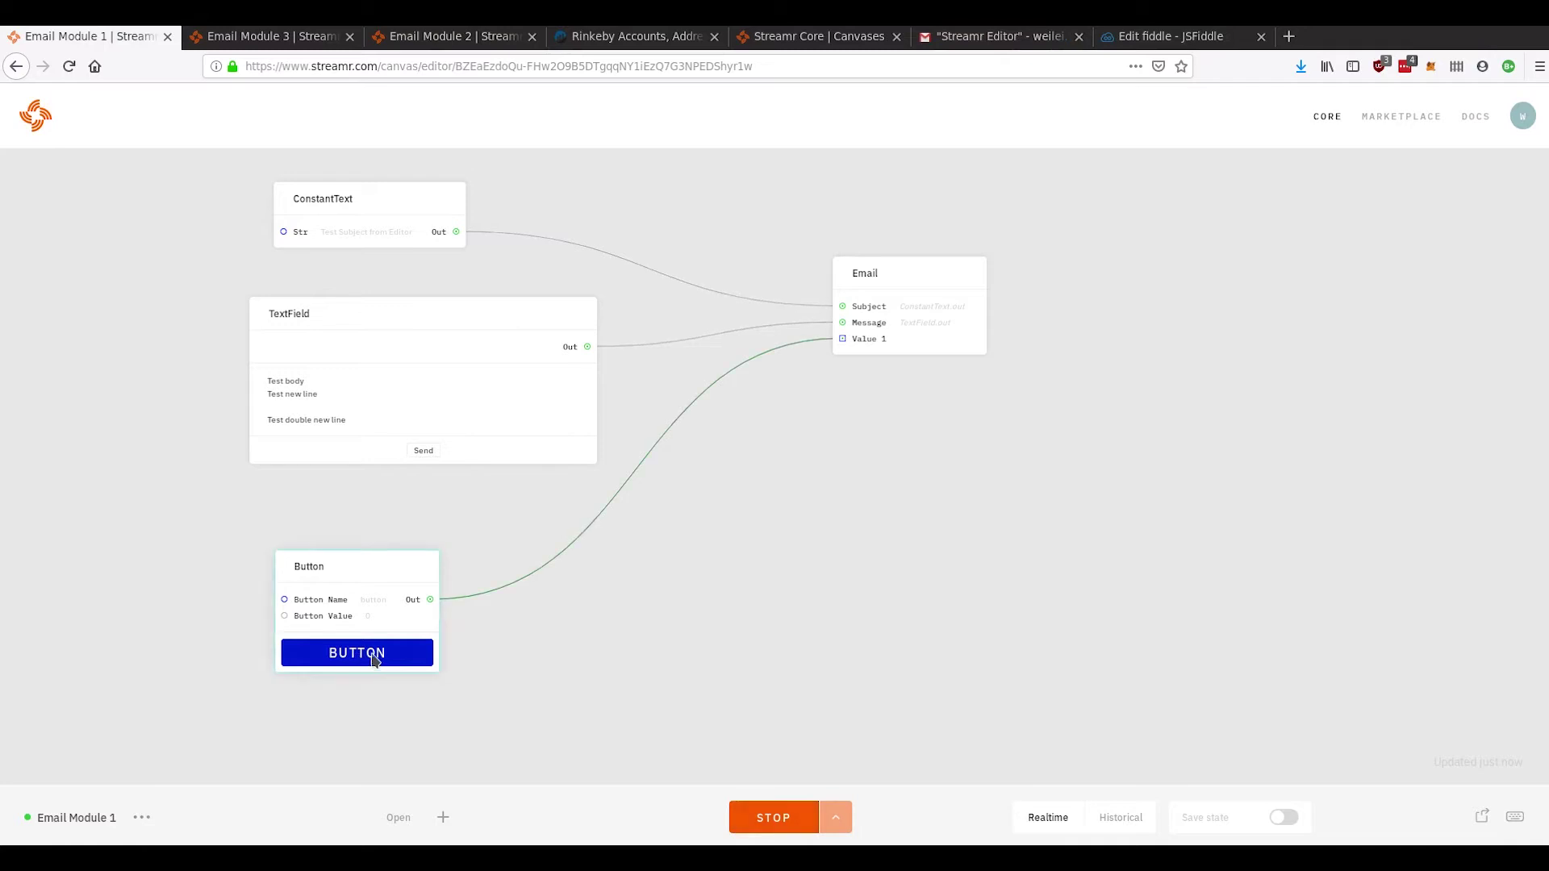
- Open the "Test Subject from Editor" email under Gmail's Streamr Editor label, check its value1 input, and delete the email
left_click(966, 36)
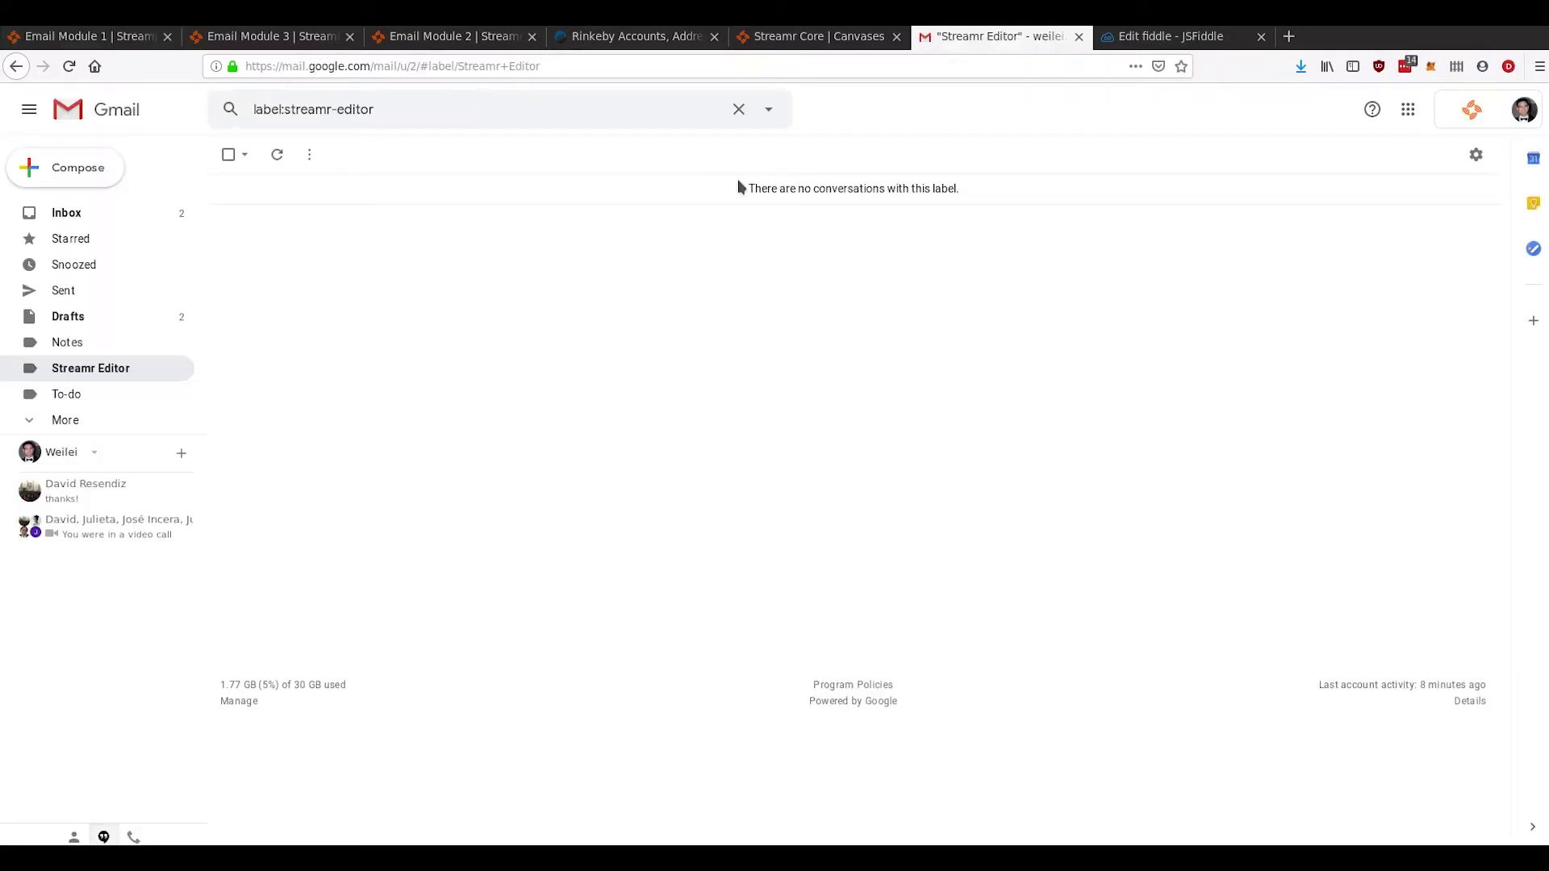
left_click(622, 191)
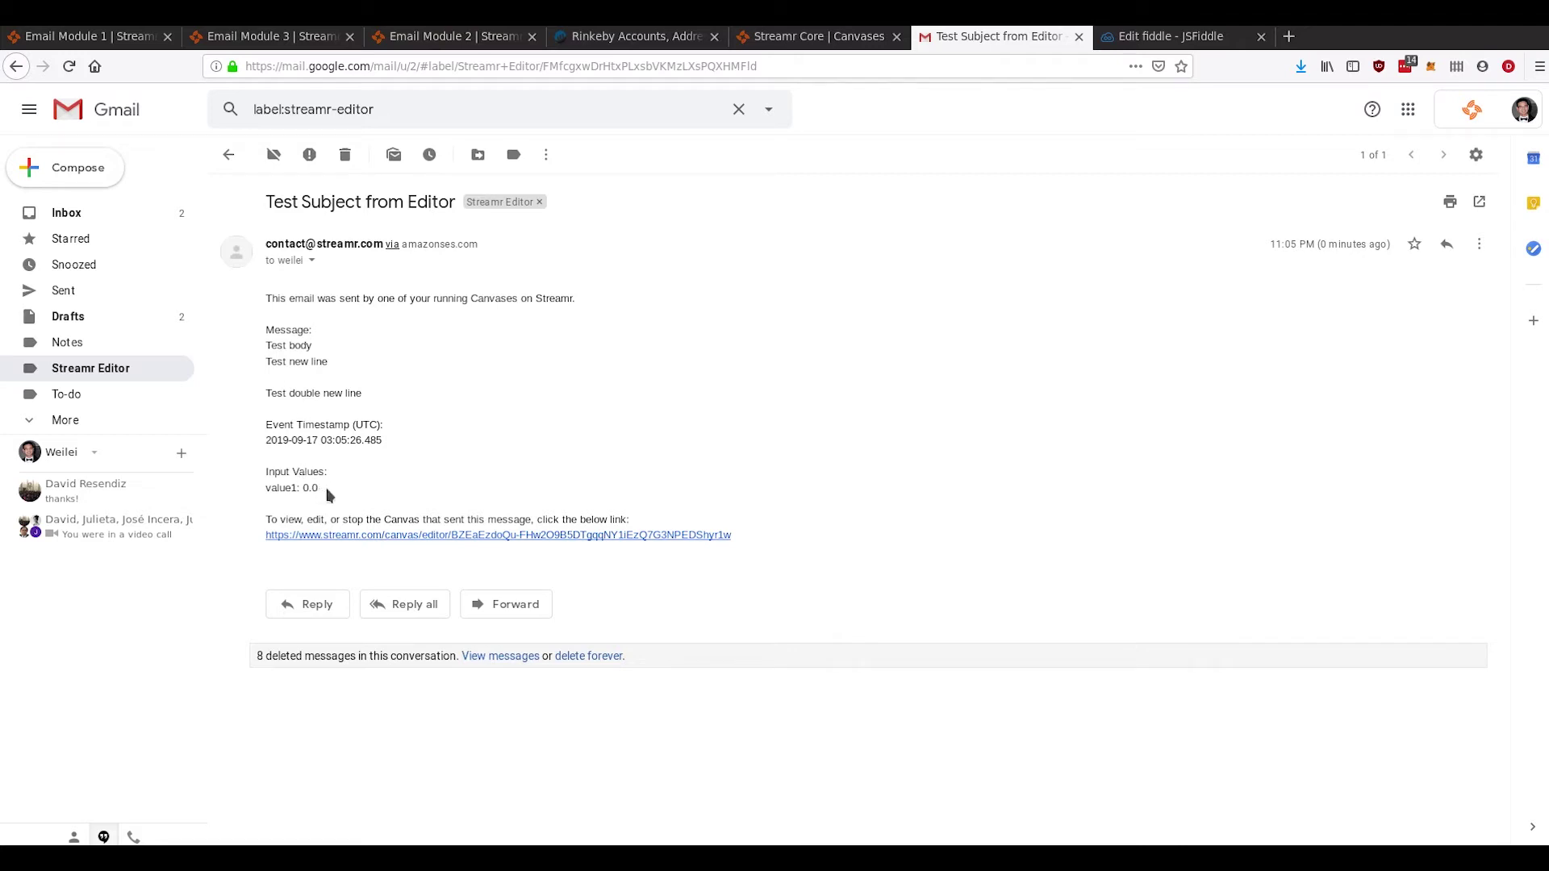
left_click_drag(327, 498, 309, 493)
left_click(344, 154)
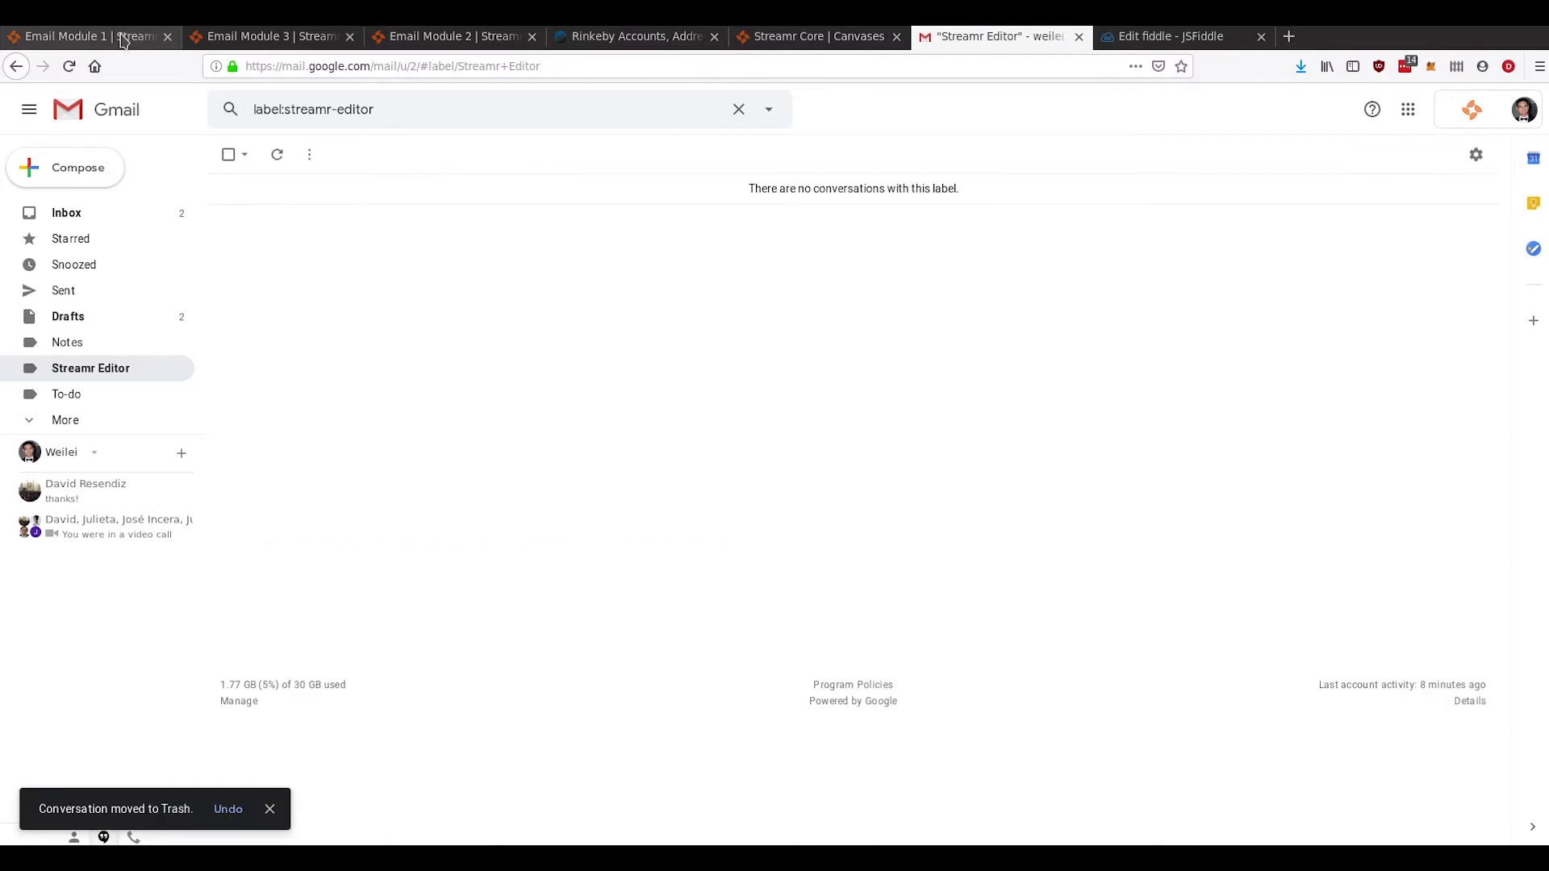
- Return to the Email Module 1 canvas and stop it
left_click(123, 40)
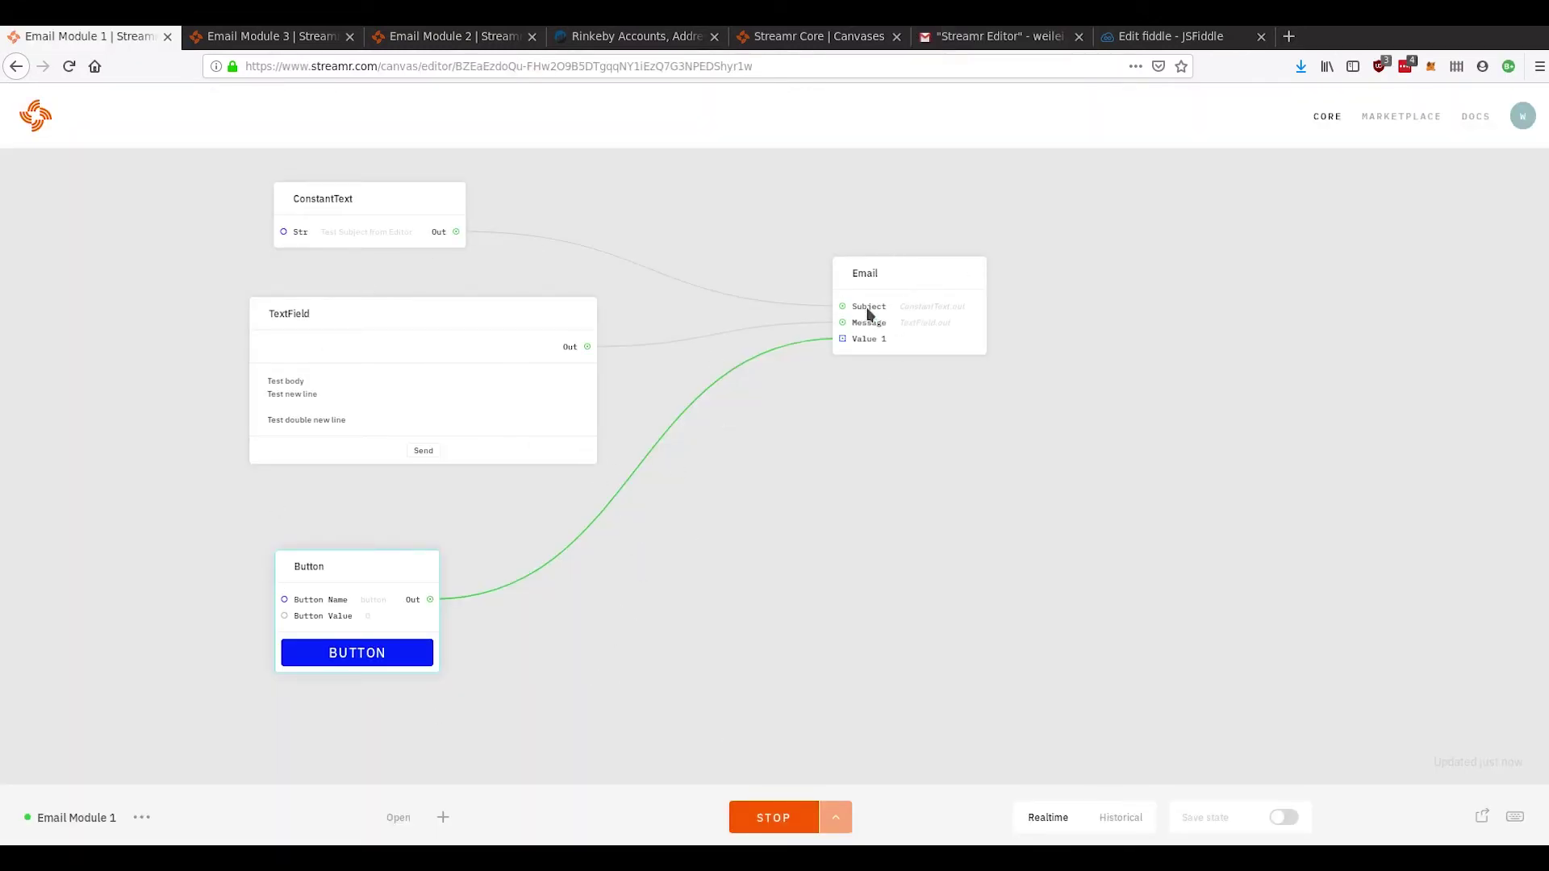
left_click(773, 819)
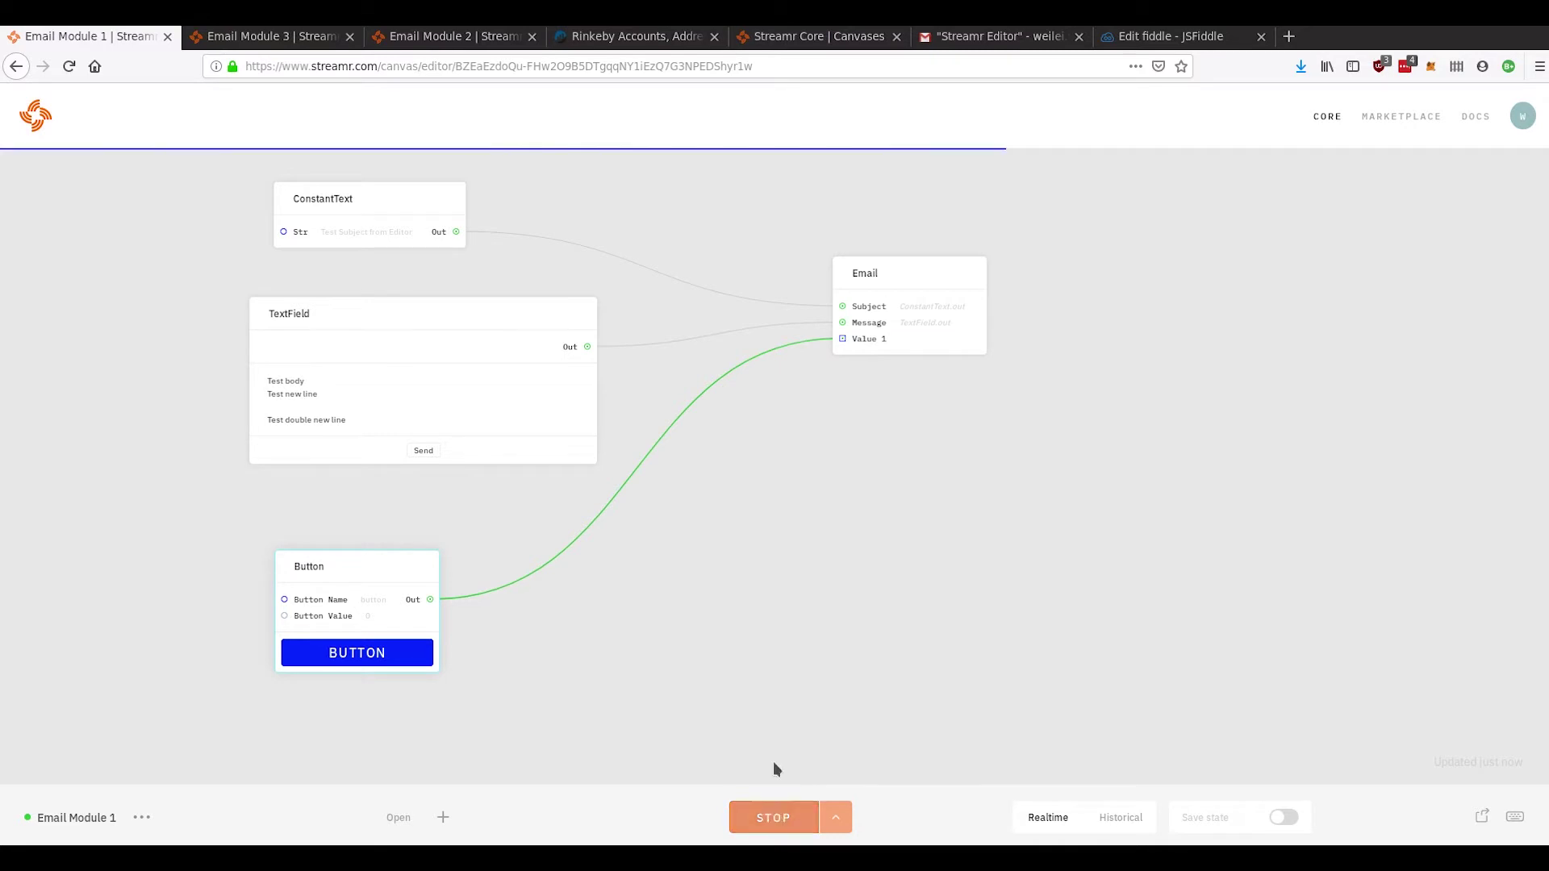
- Switch to the Email Module 3 canvas and reposition its Stream module slightly upward and its GreaterThan module slightly to the right
left_click(300, 41)
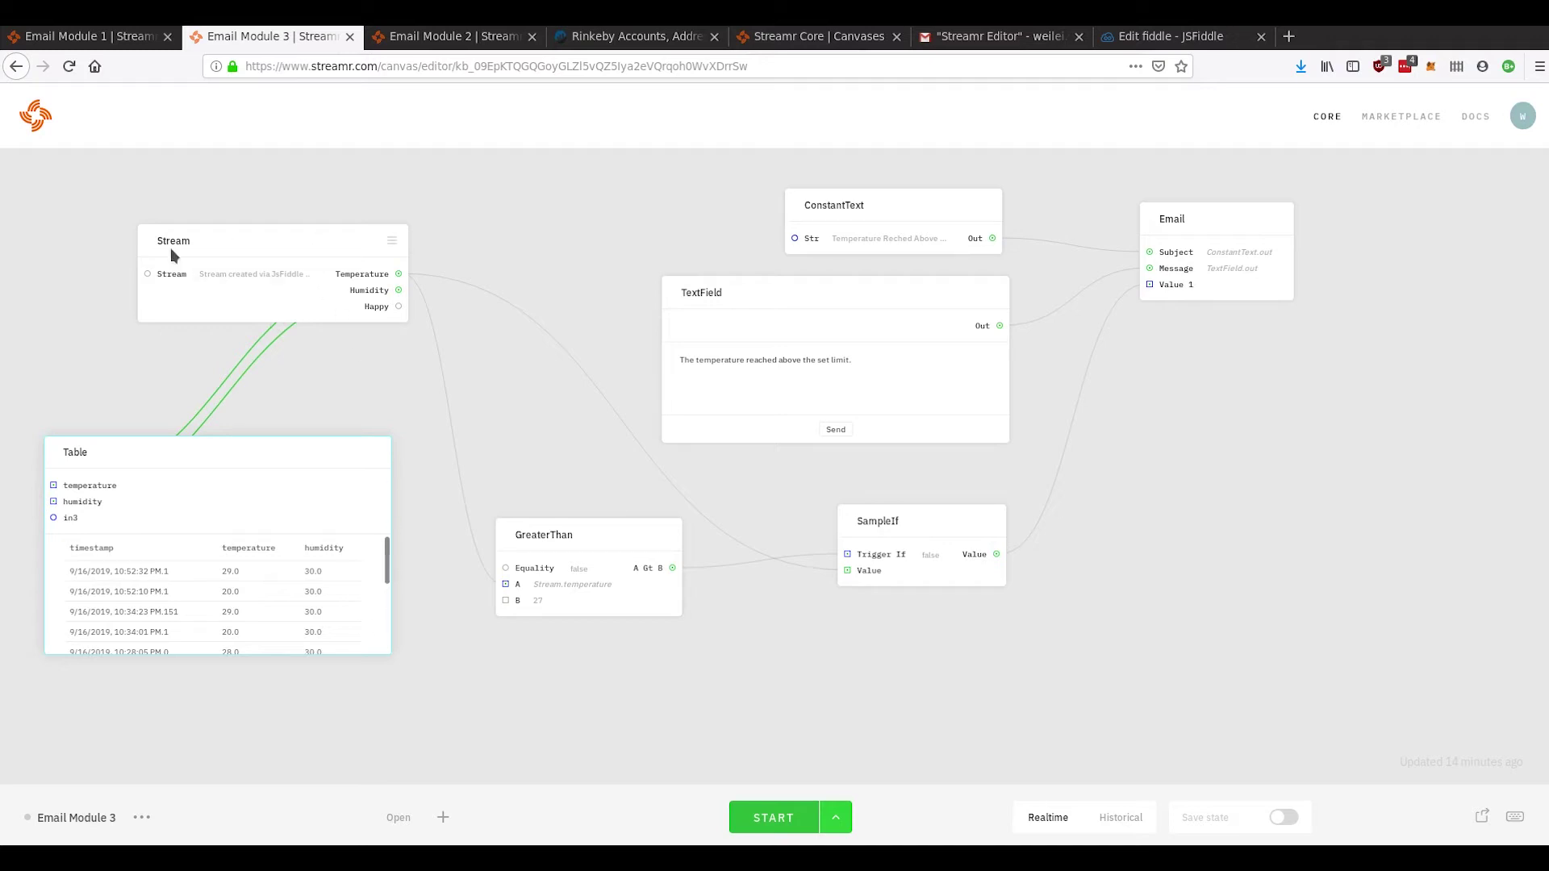
left_click_drag(208, 251, 213, 239)
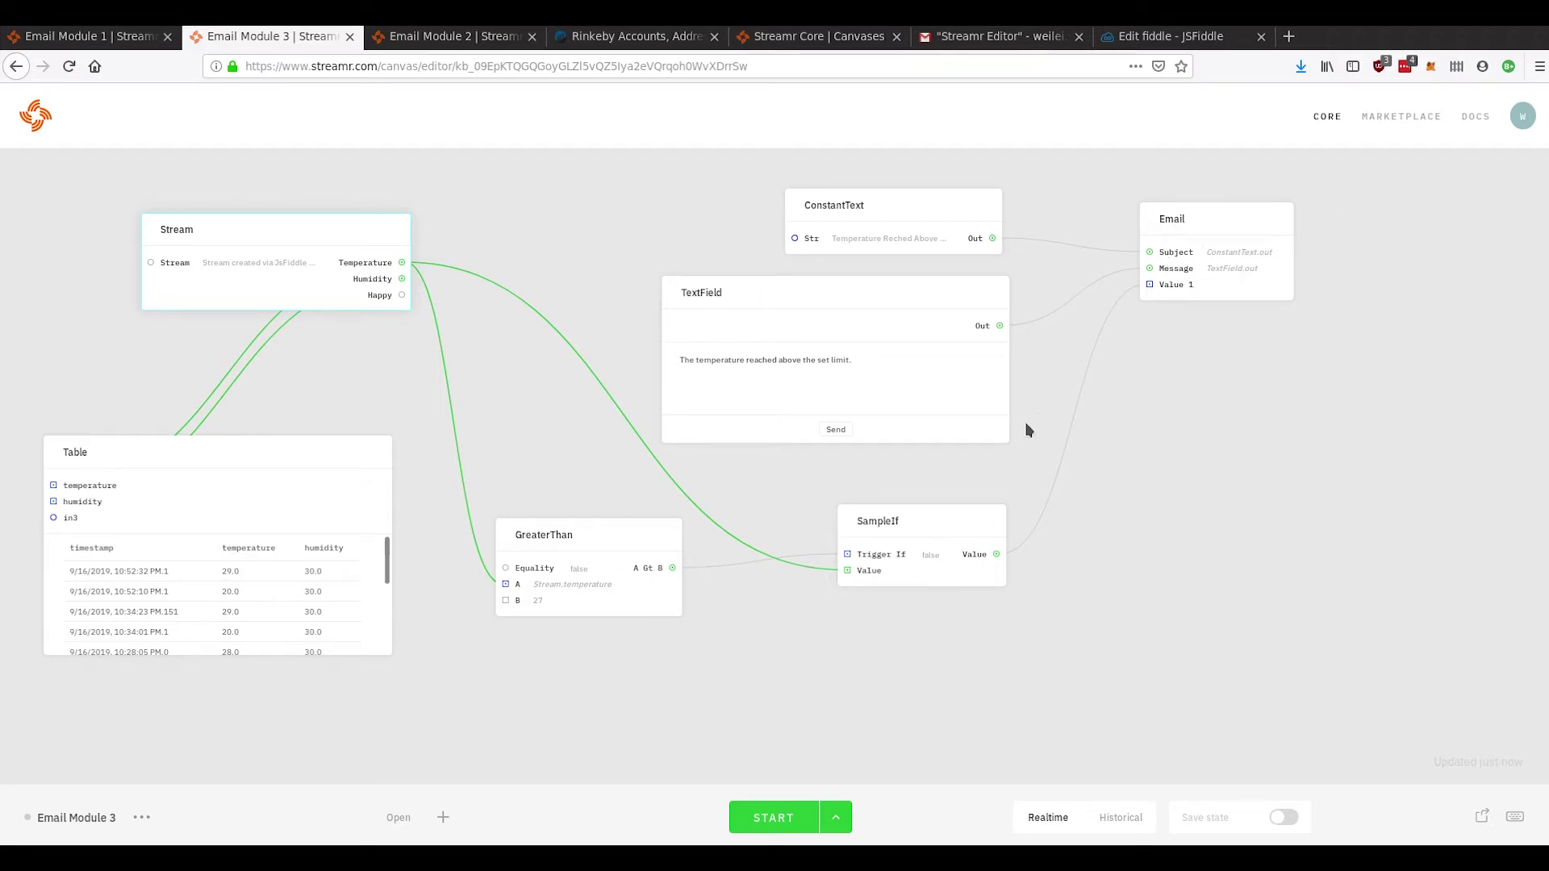
left_click_drag(545, 538, 594, 547)
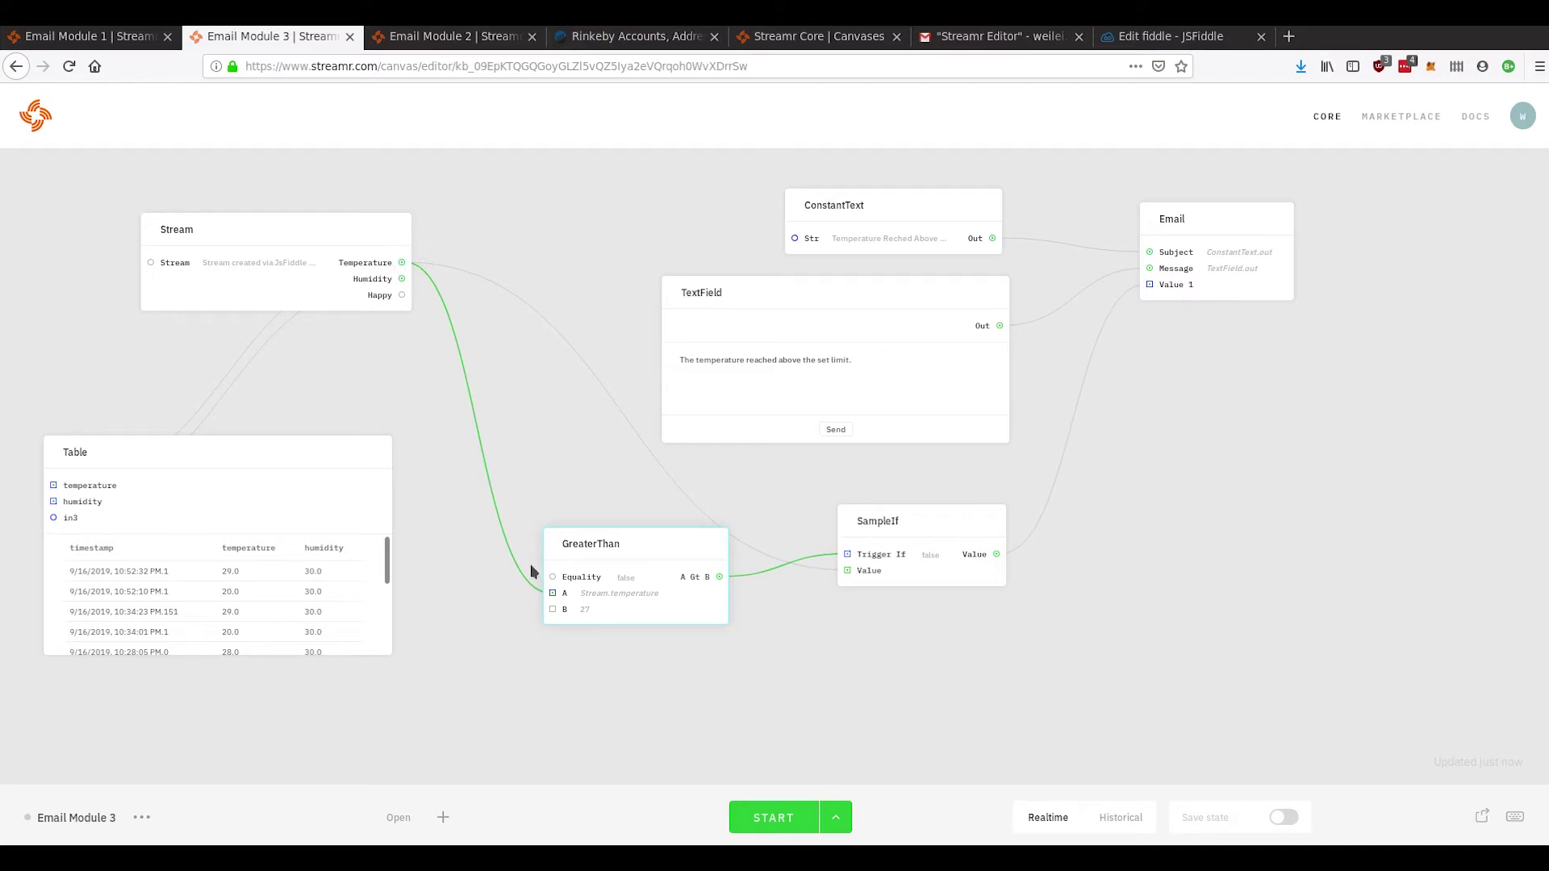
- Set the GreaterThan module's B value to 26 and move the SampleIf module slightly upward
left_click(579, 609)
key("BackSpace")
key("Return")
left_click_drag(920, 525, 924, 502)
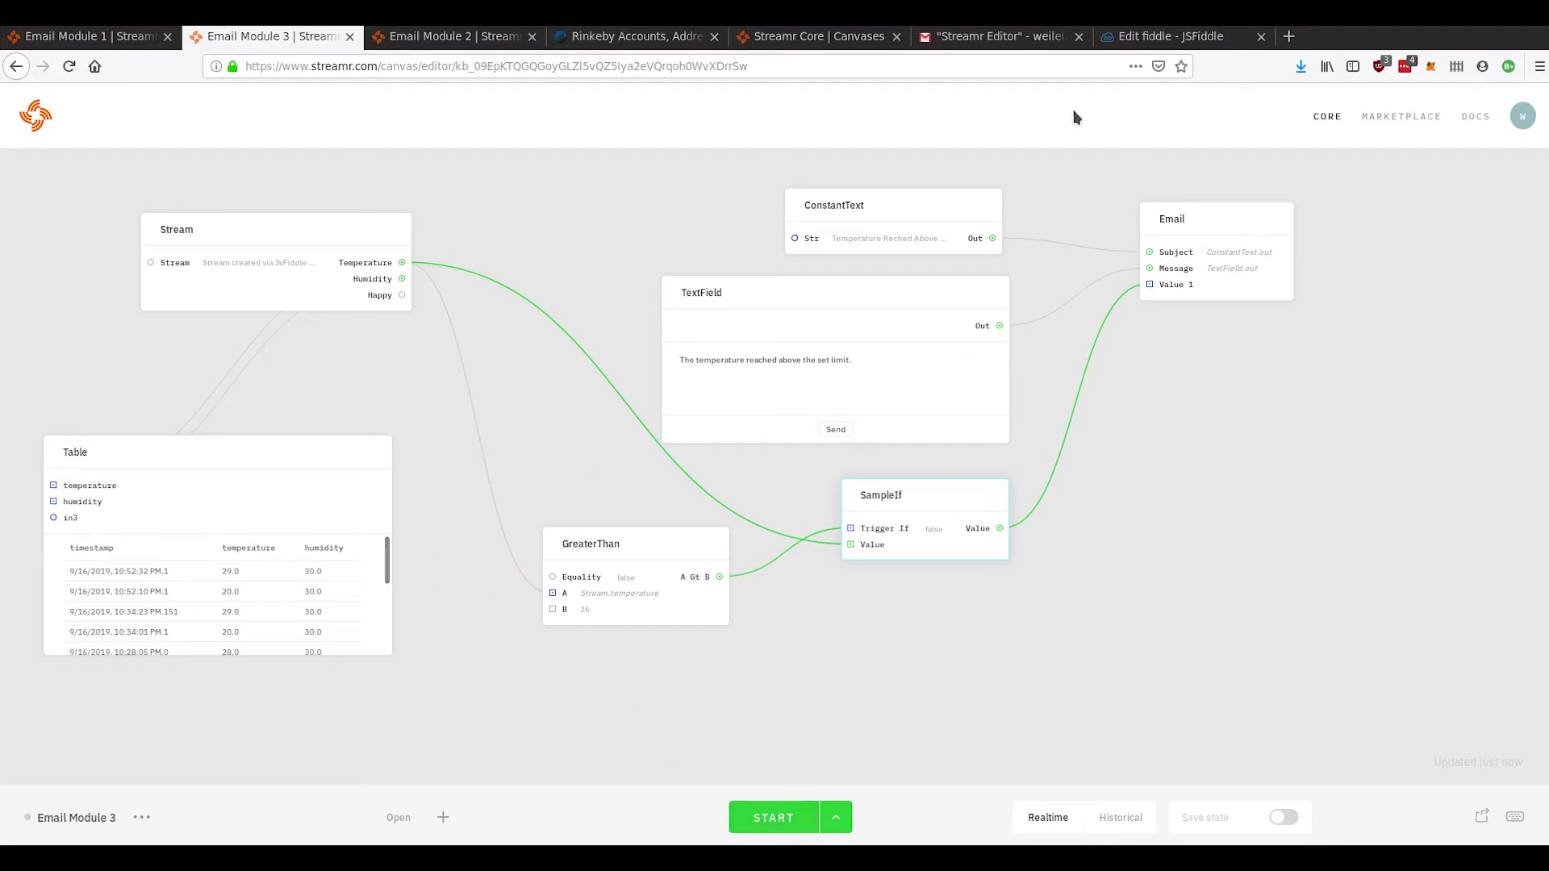
- Switch to JSFiddle and examine the msg data point and the stream name passed to getOrCreateStream
left_click(1126, 36)
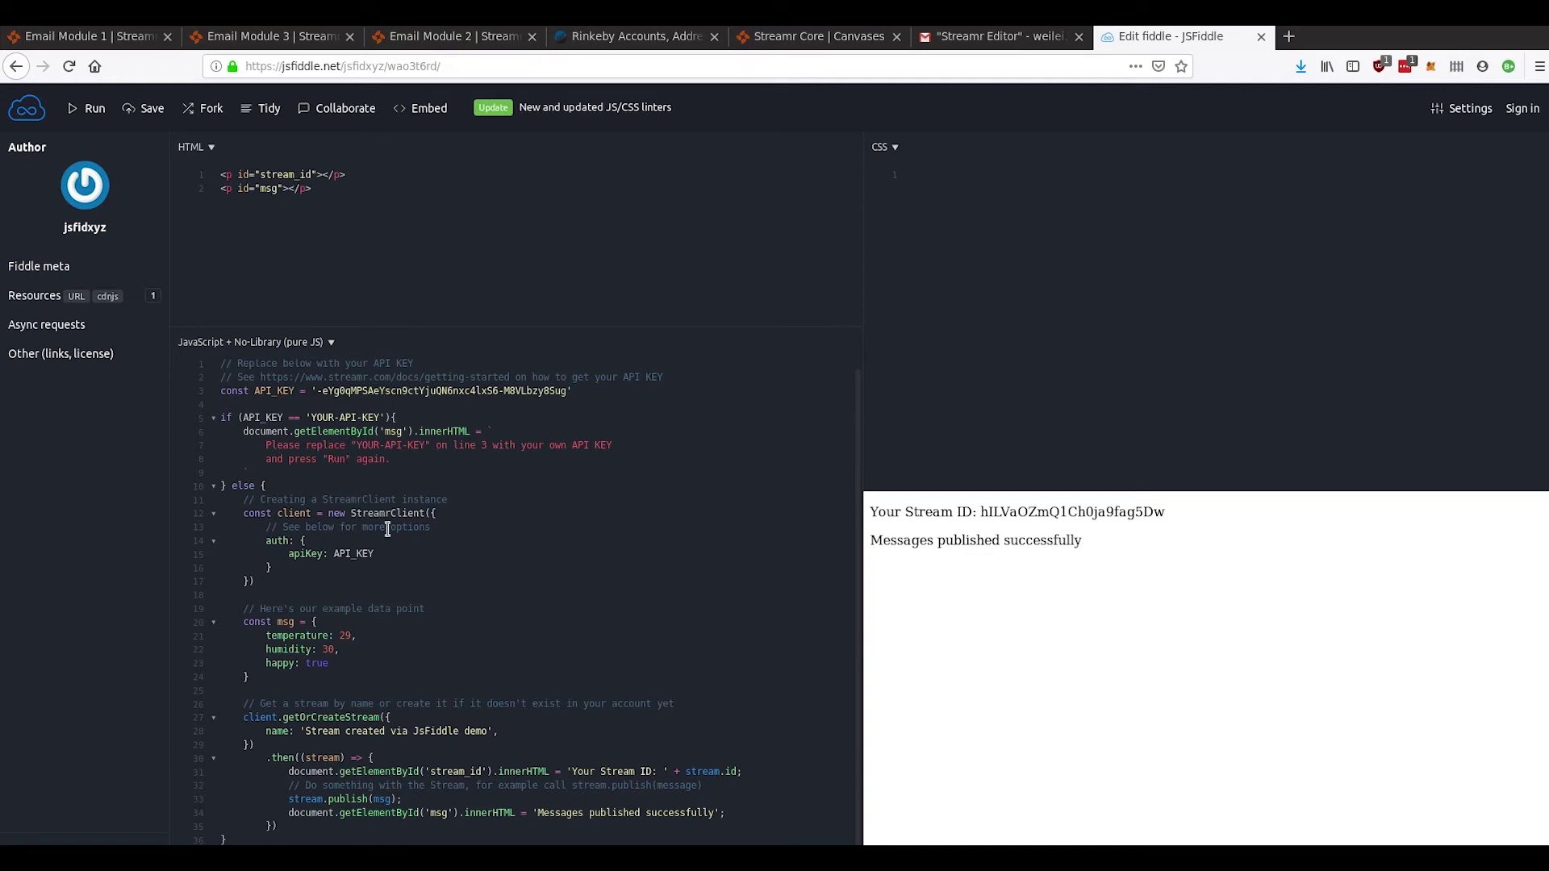
left_click_drag(343, 678, 243, 626)
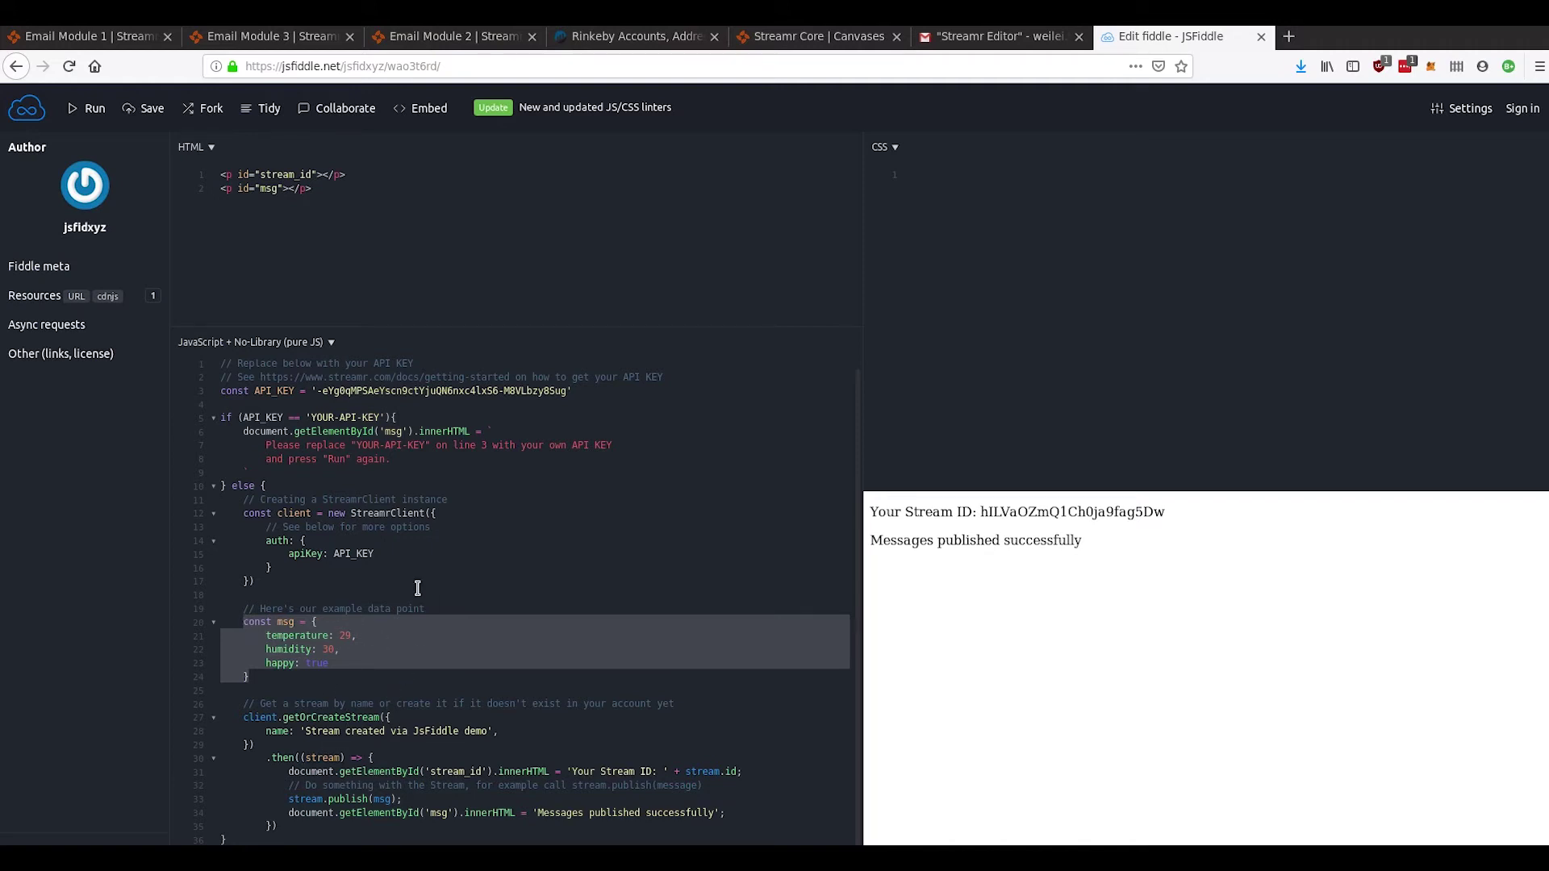
left_click(416, 672)
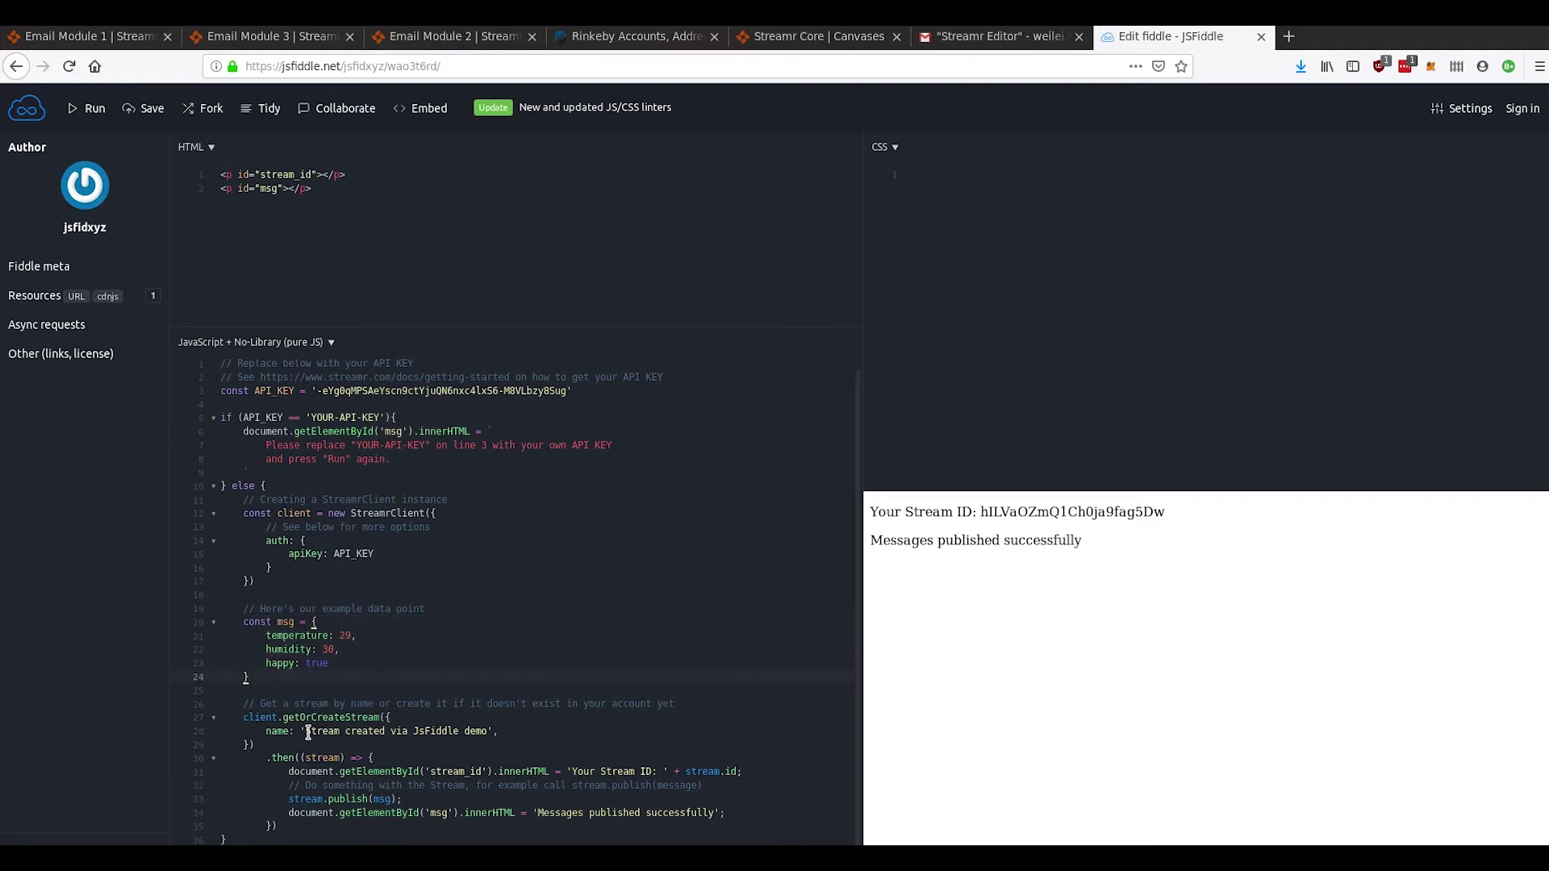
left_click_drag(305, 731, 489, 725)
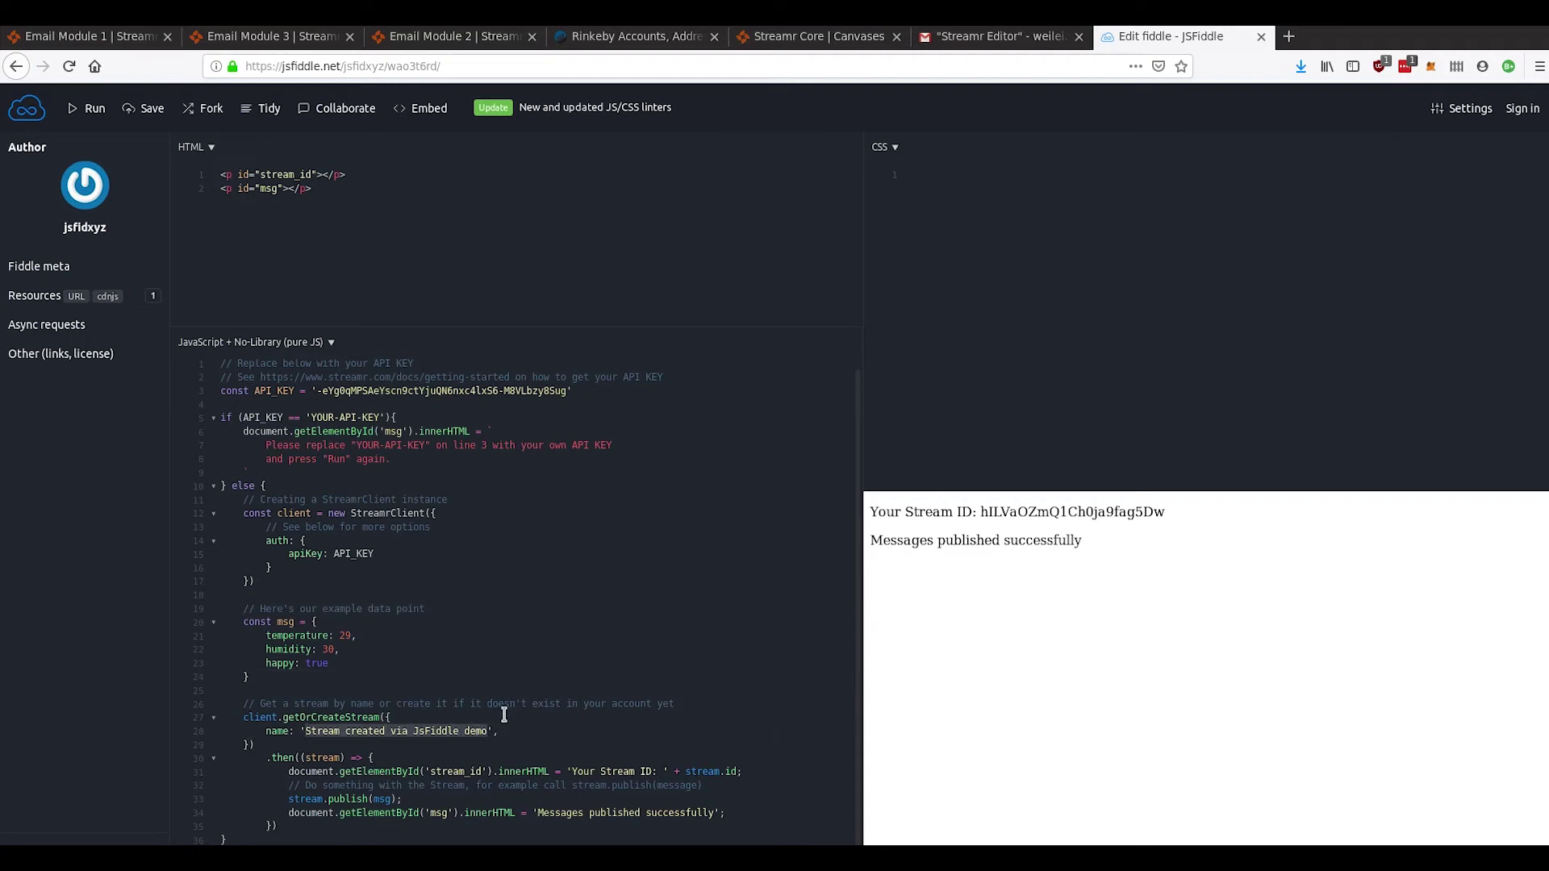
left_click(590, 571)
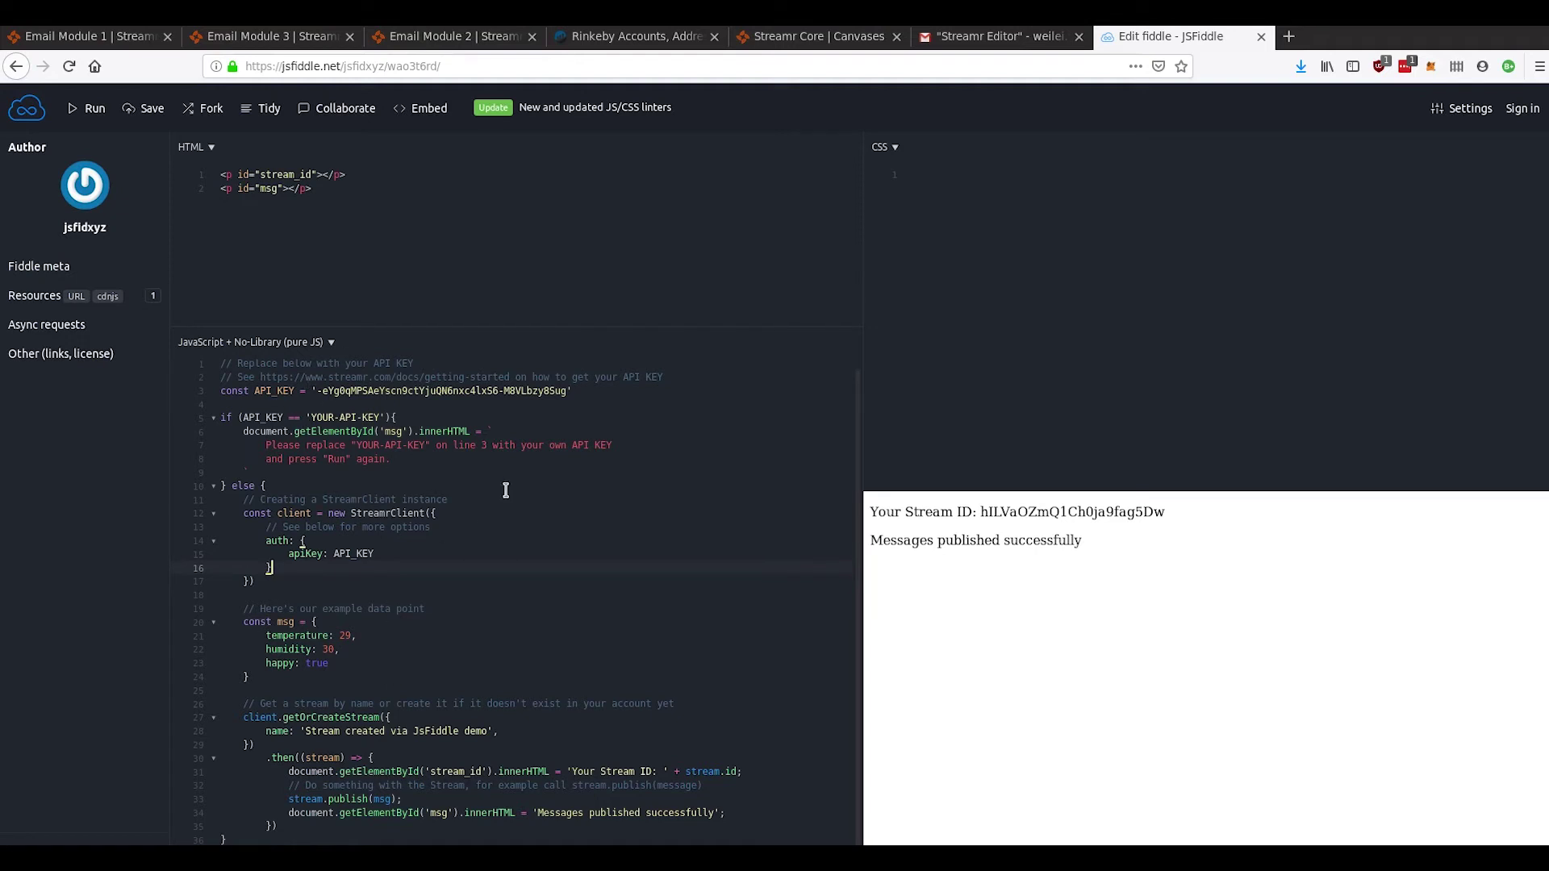
- Switch back to the Email Module 3 canvas and start it
left_click(465, 32)
left_click(321, 36)
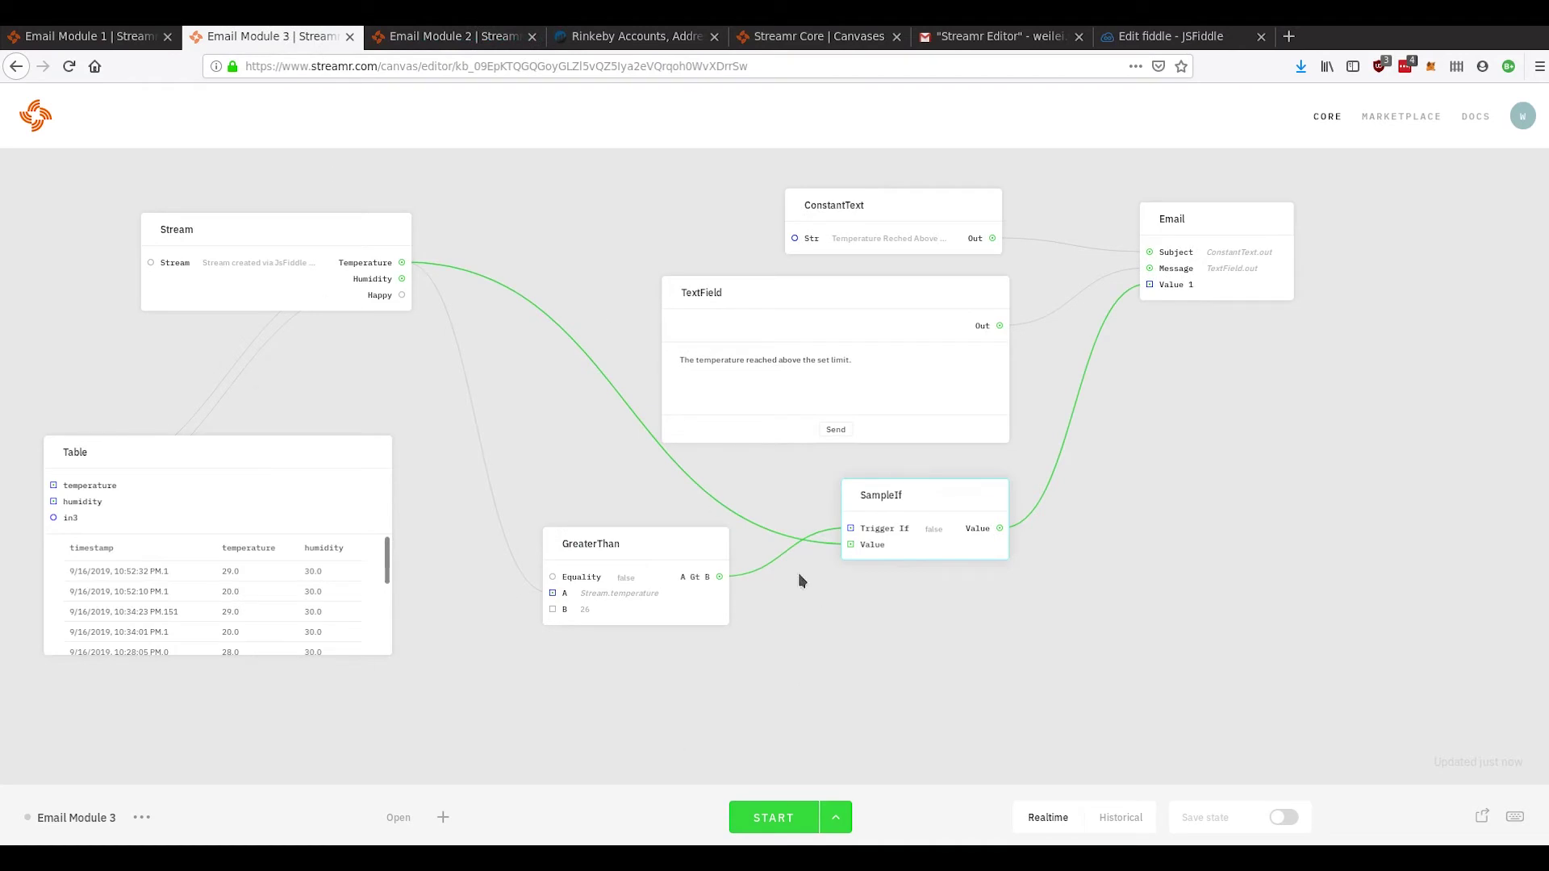
left_click(797, 817)
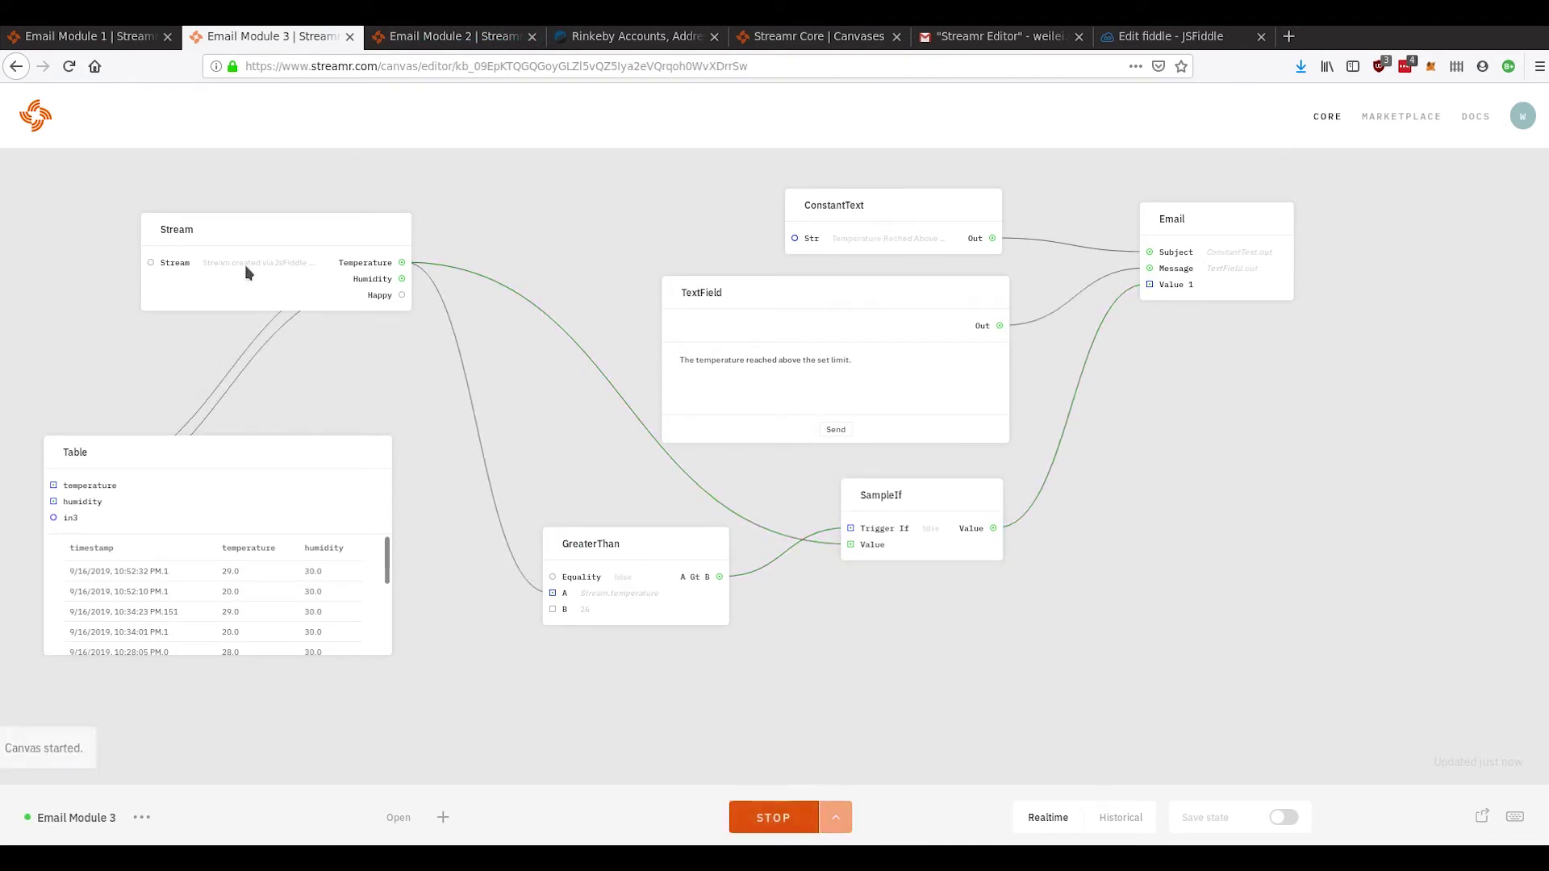
- In JSFiddle, set the msg temperature to 20 and run the script to publish the data point
left_click(1206, 39)
left_click(351, 635)
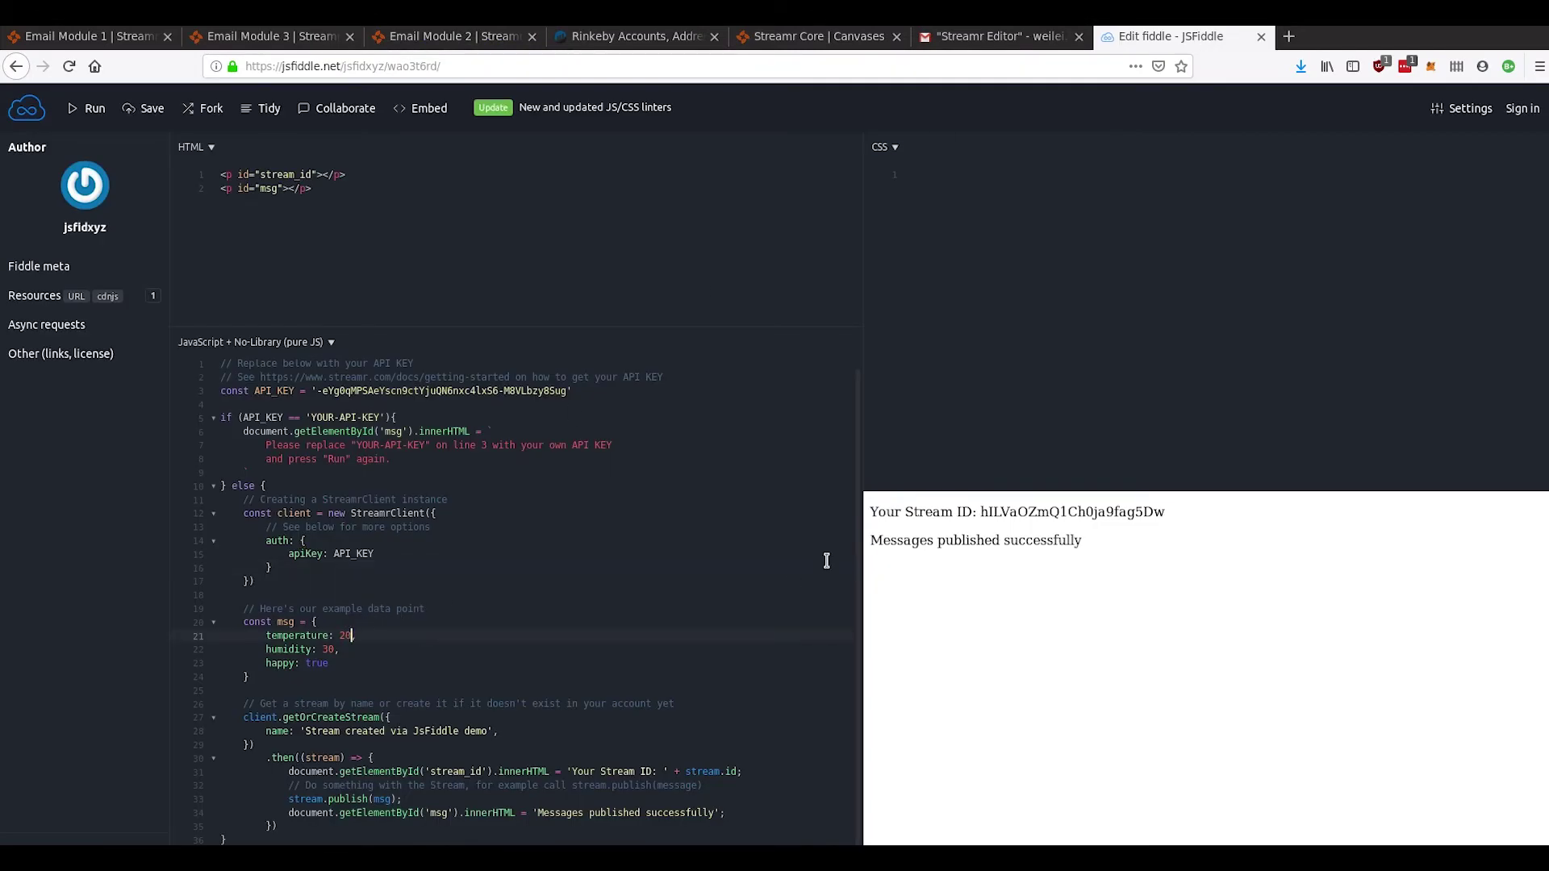
double_click(343, 635)
left_click(90, 108)
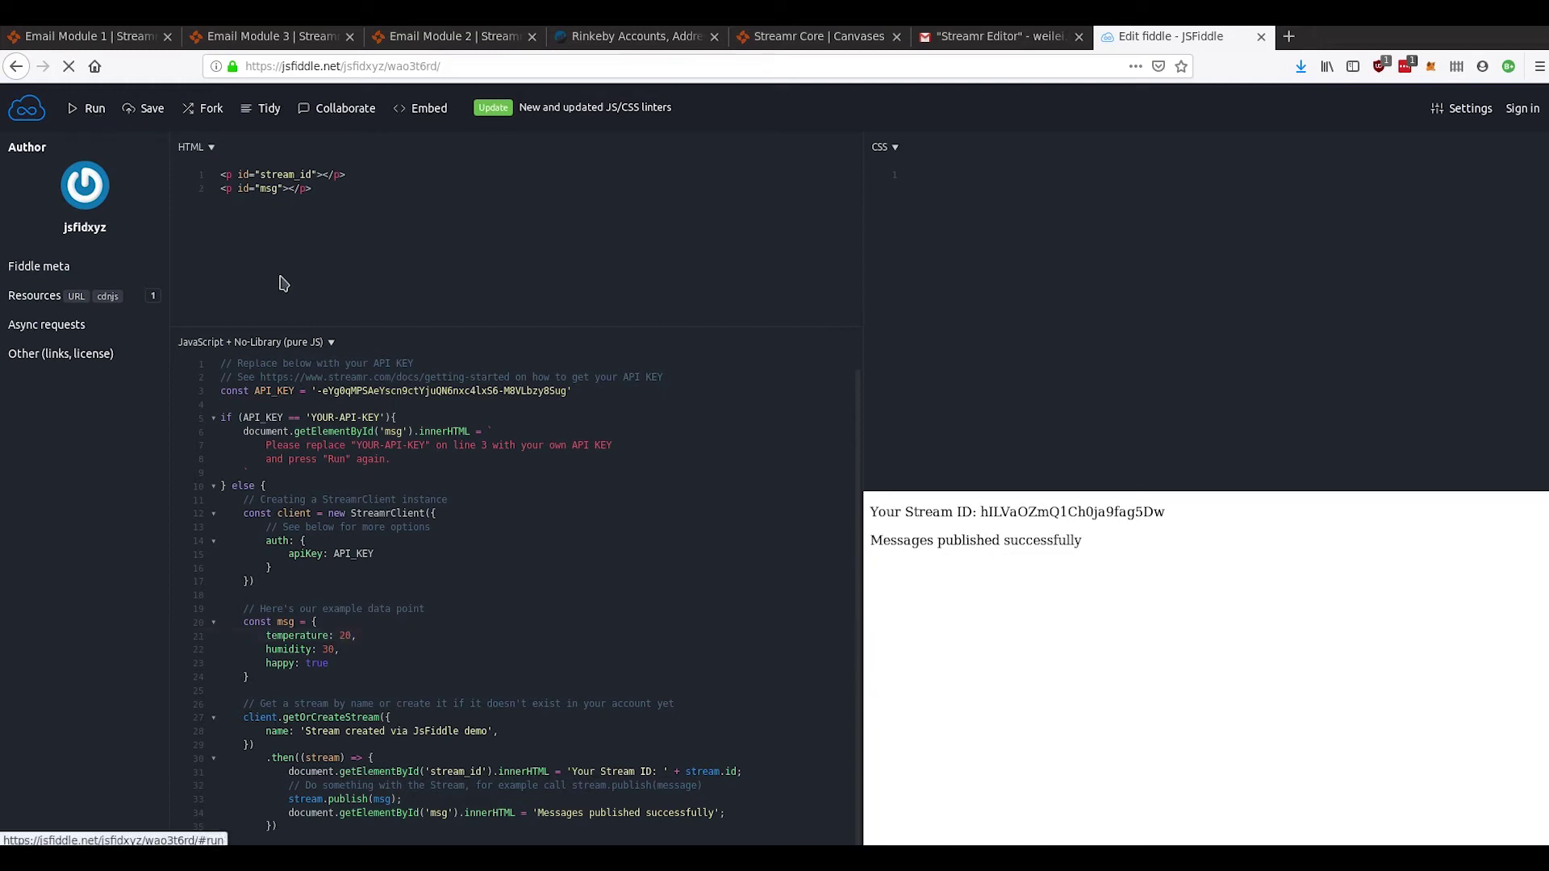
- Check the newest temperature entry in the Table module on the Email Module 3 canvas
left_click(305, 42)
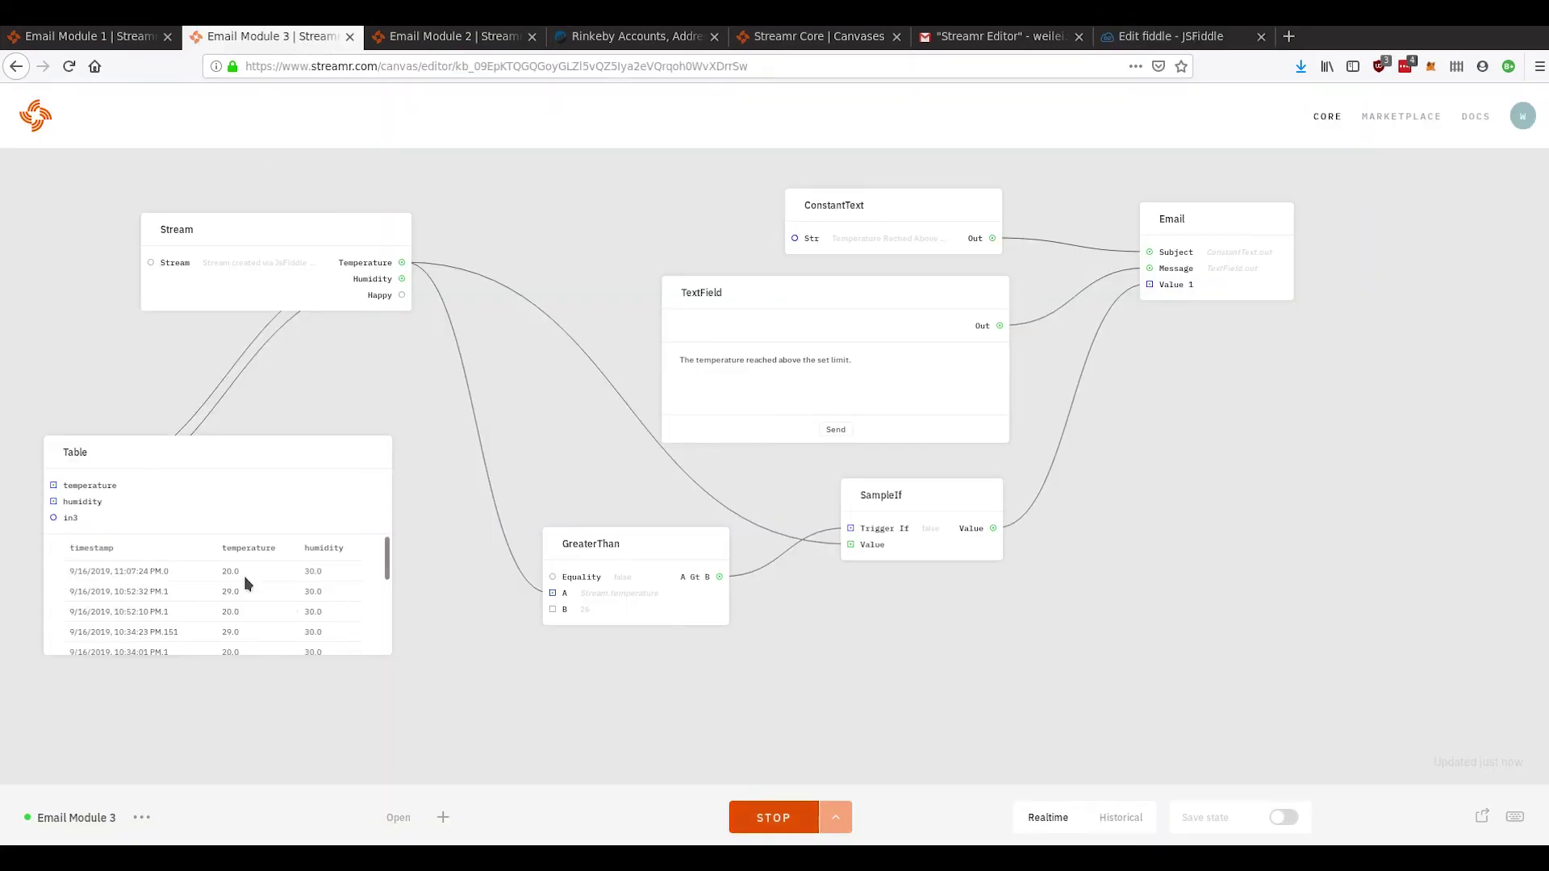
left_click_drag(240, 572, 224, 567)
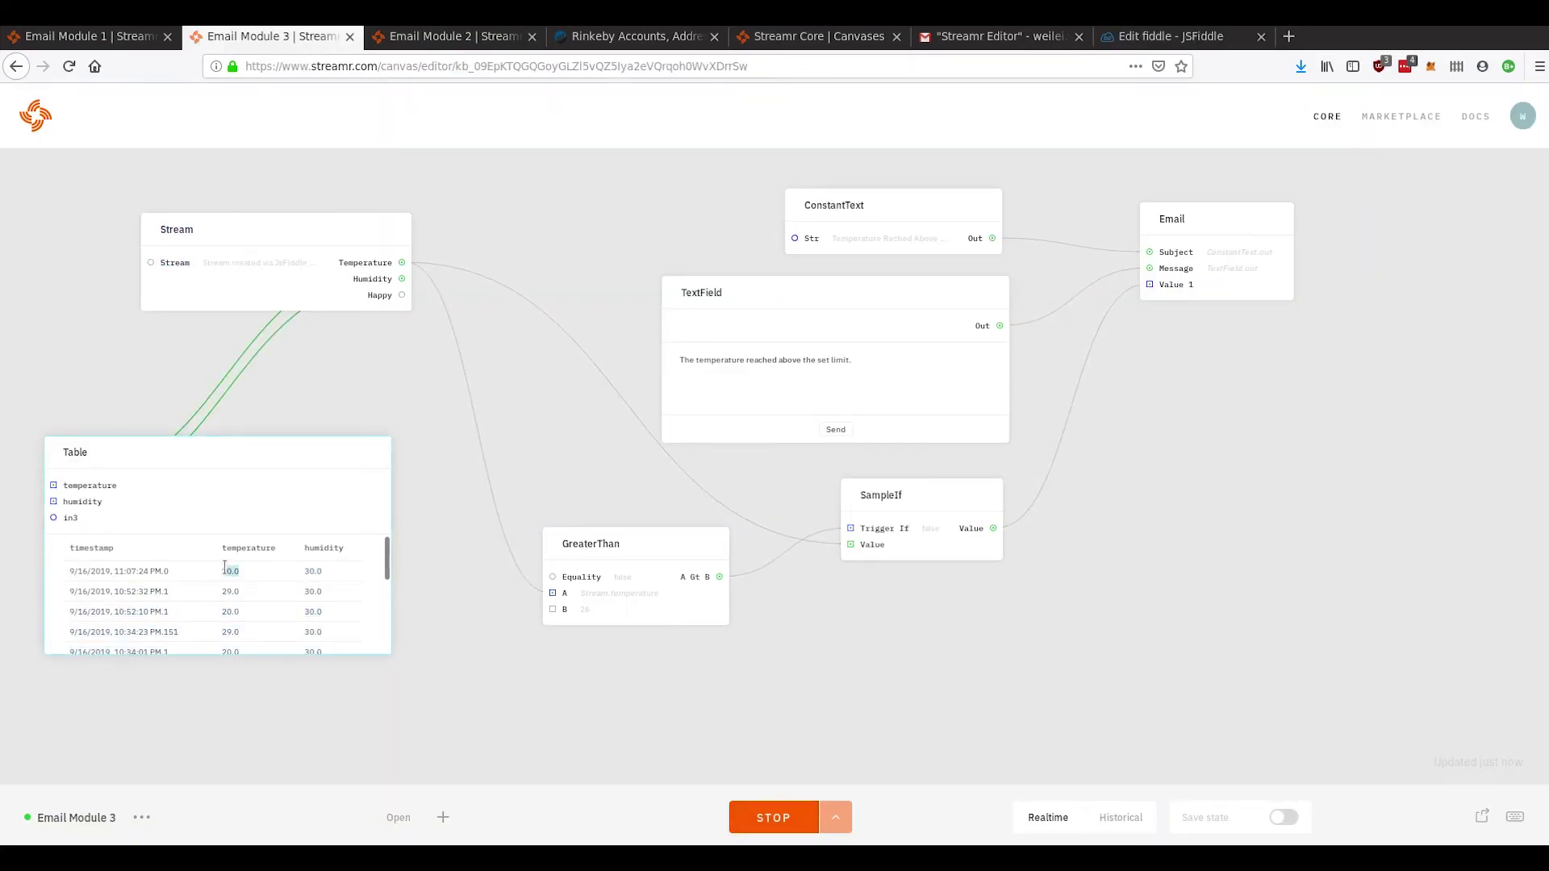
left_click(588, 424)
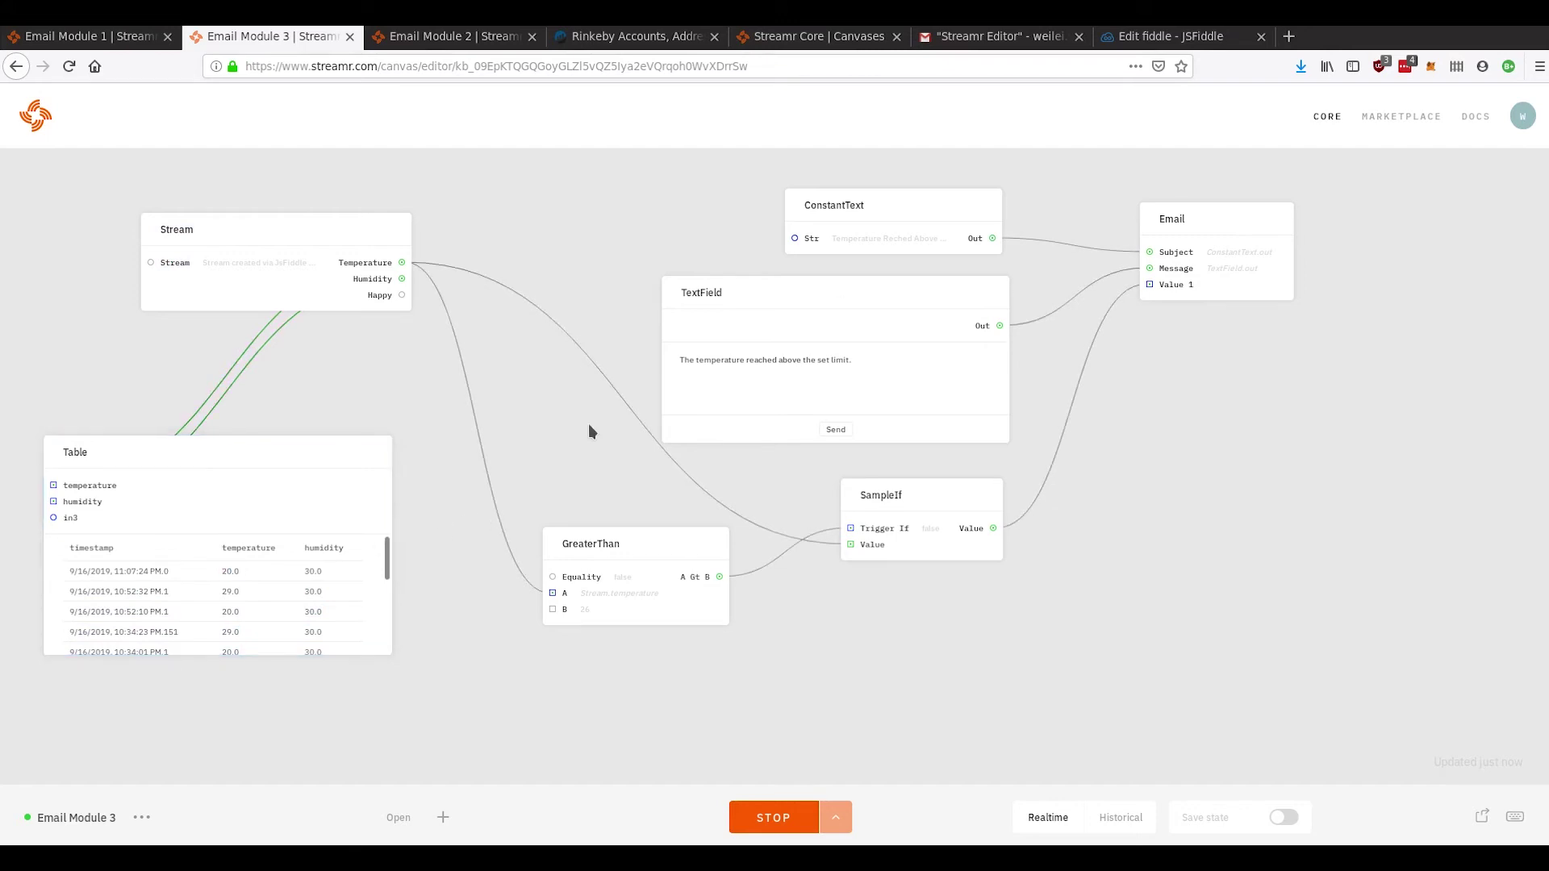
- In JSFiddle, set the msg temperature to 22 and run the script again
left_click(1179, 36)
left_click(351, 636)
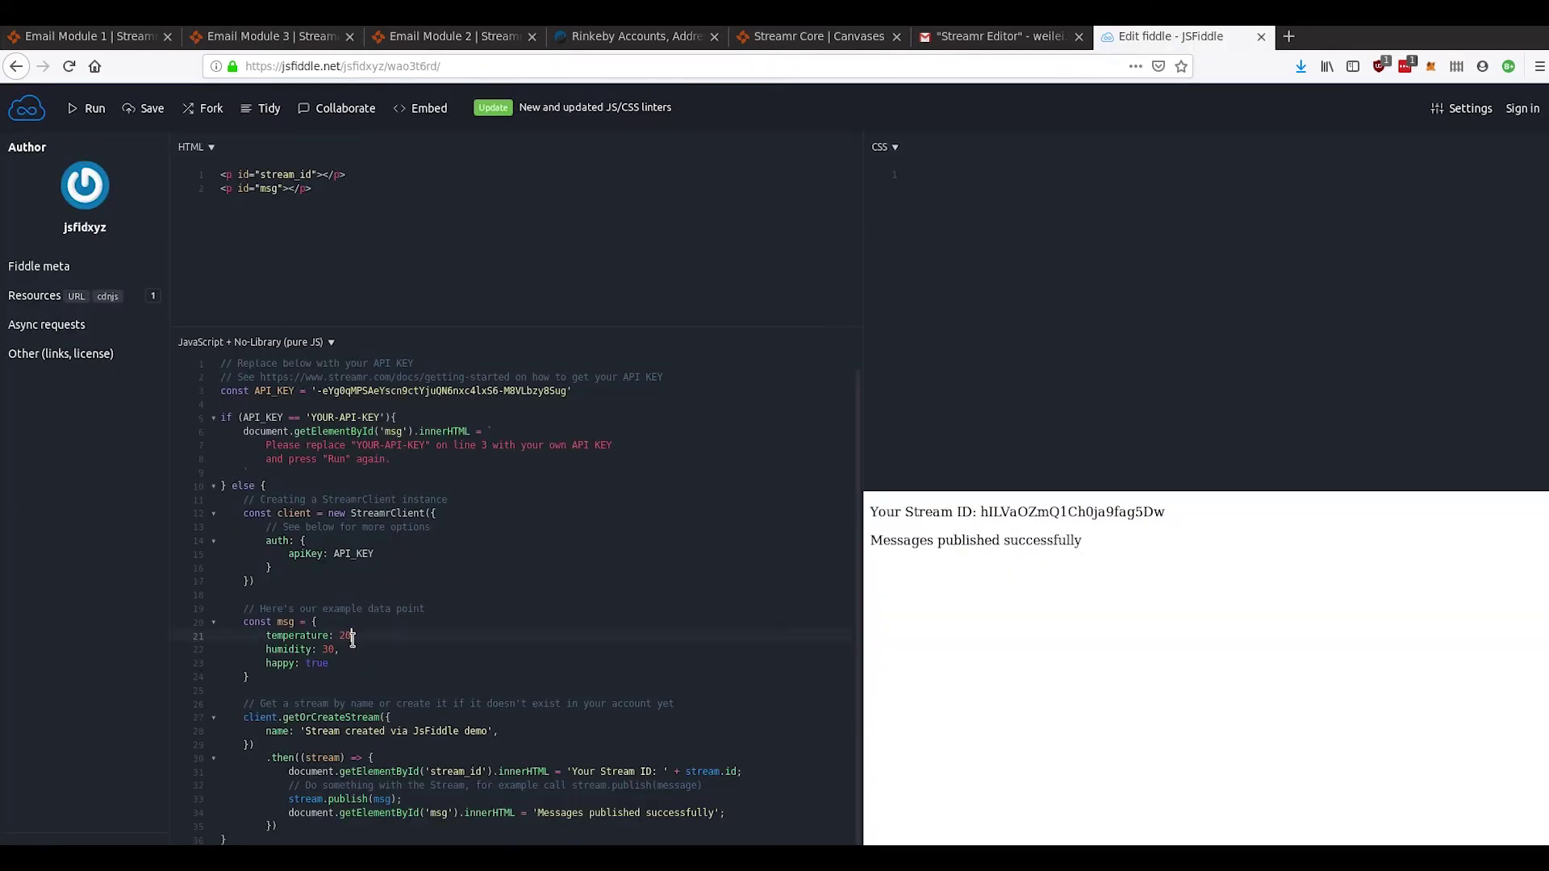
left_click(97, 113)
left_click(98, 113)
left_click(98, 113)
- Check the newest temperature in the Email Module 3 Table, and look for an alert email under Gmail's Streamr Editor label
left_click(273, 38)
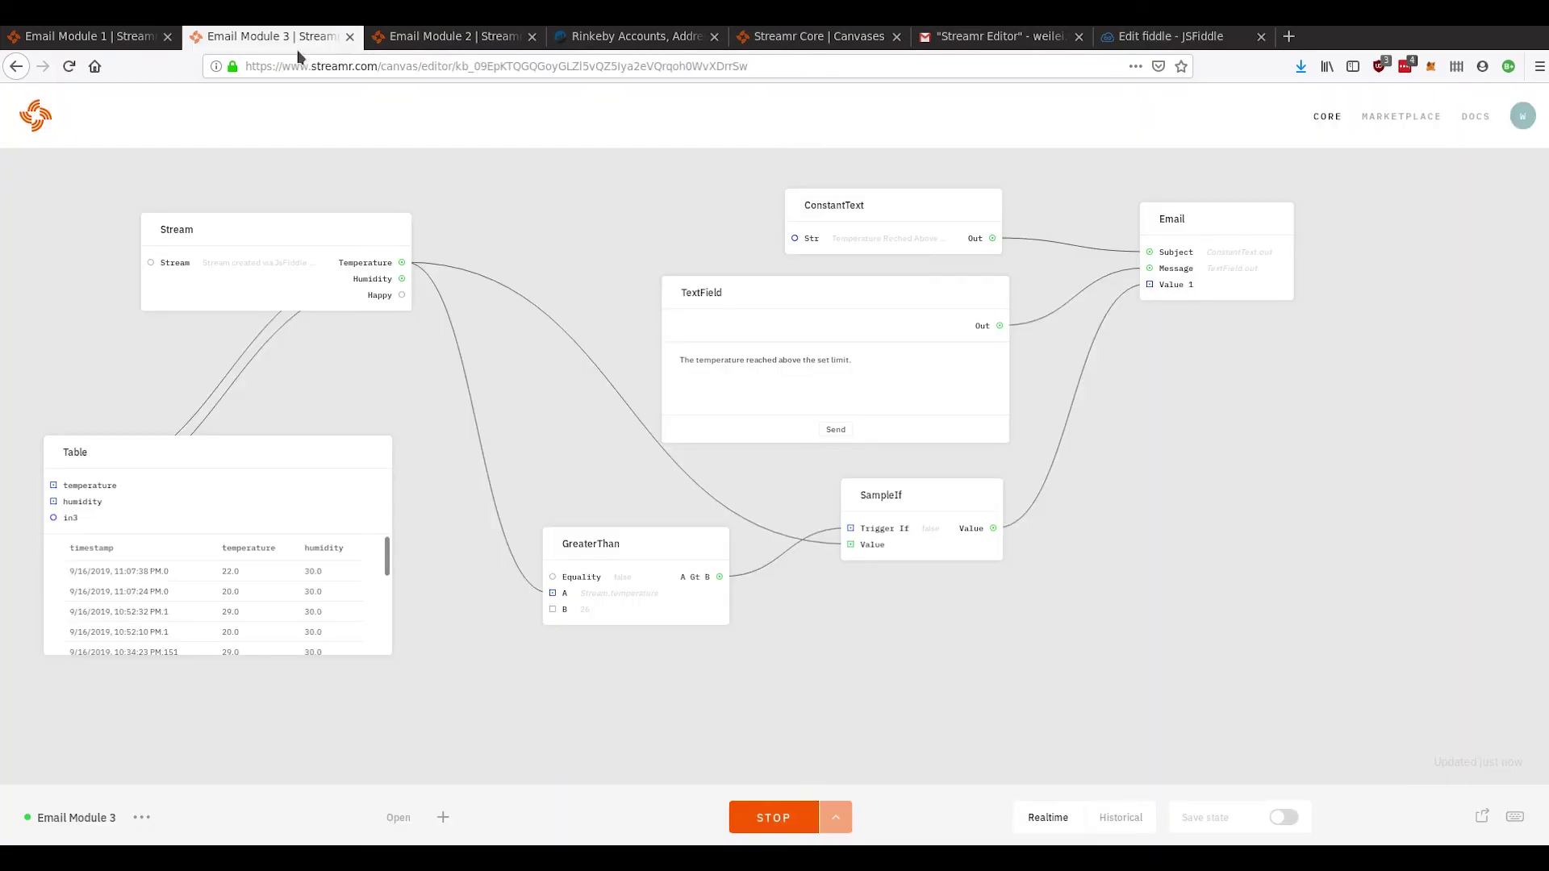
left_click_drag(242, 579, 219, 577)
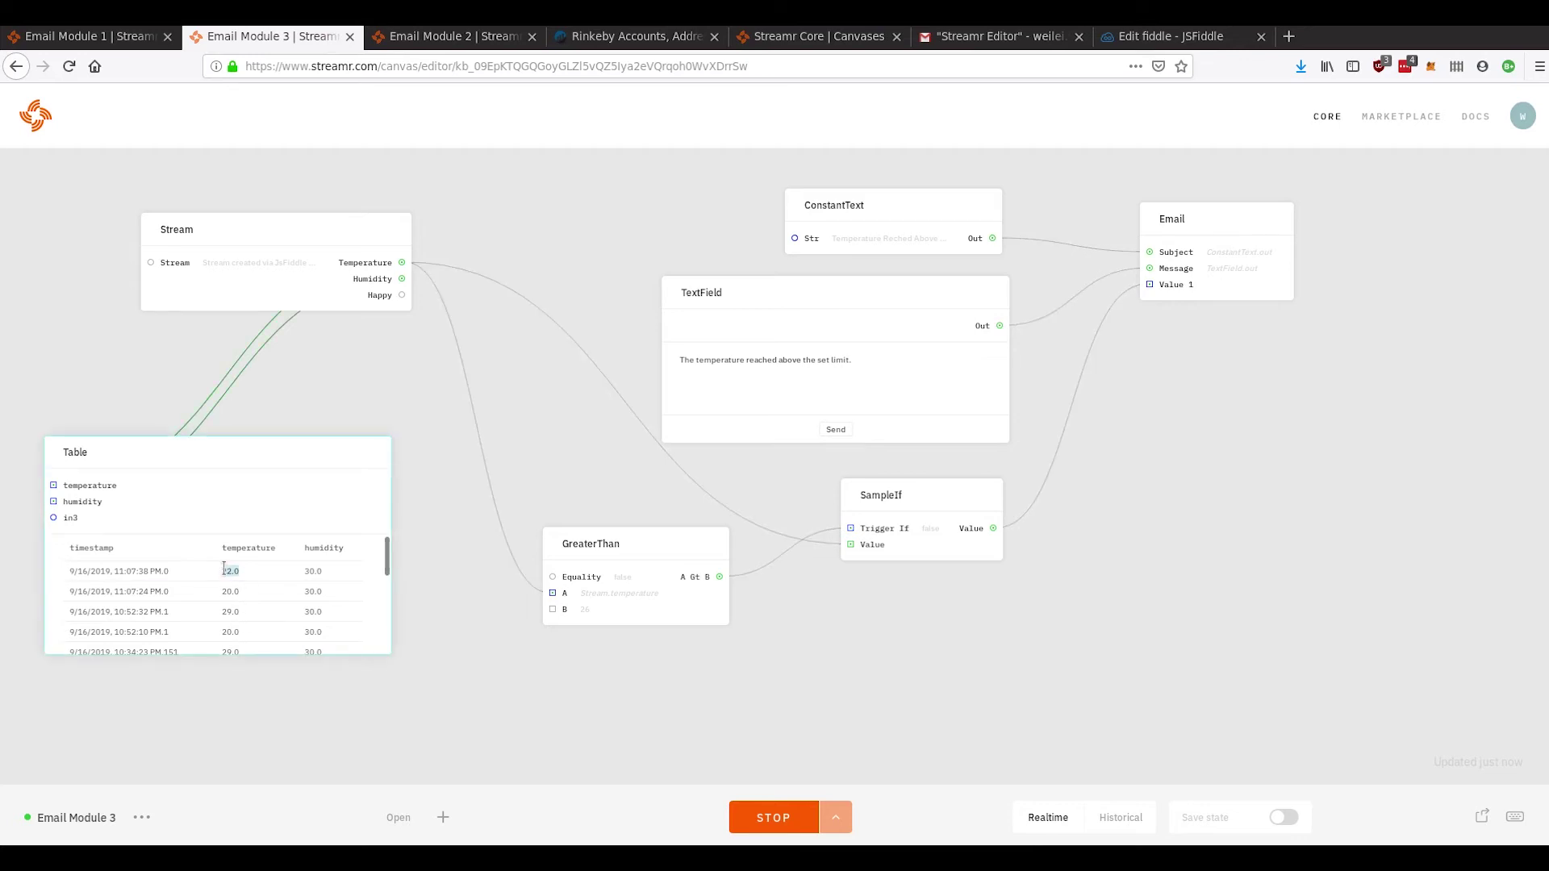
left_click(309, 611)
left_click(954, 42)
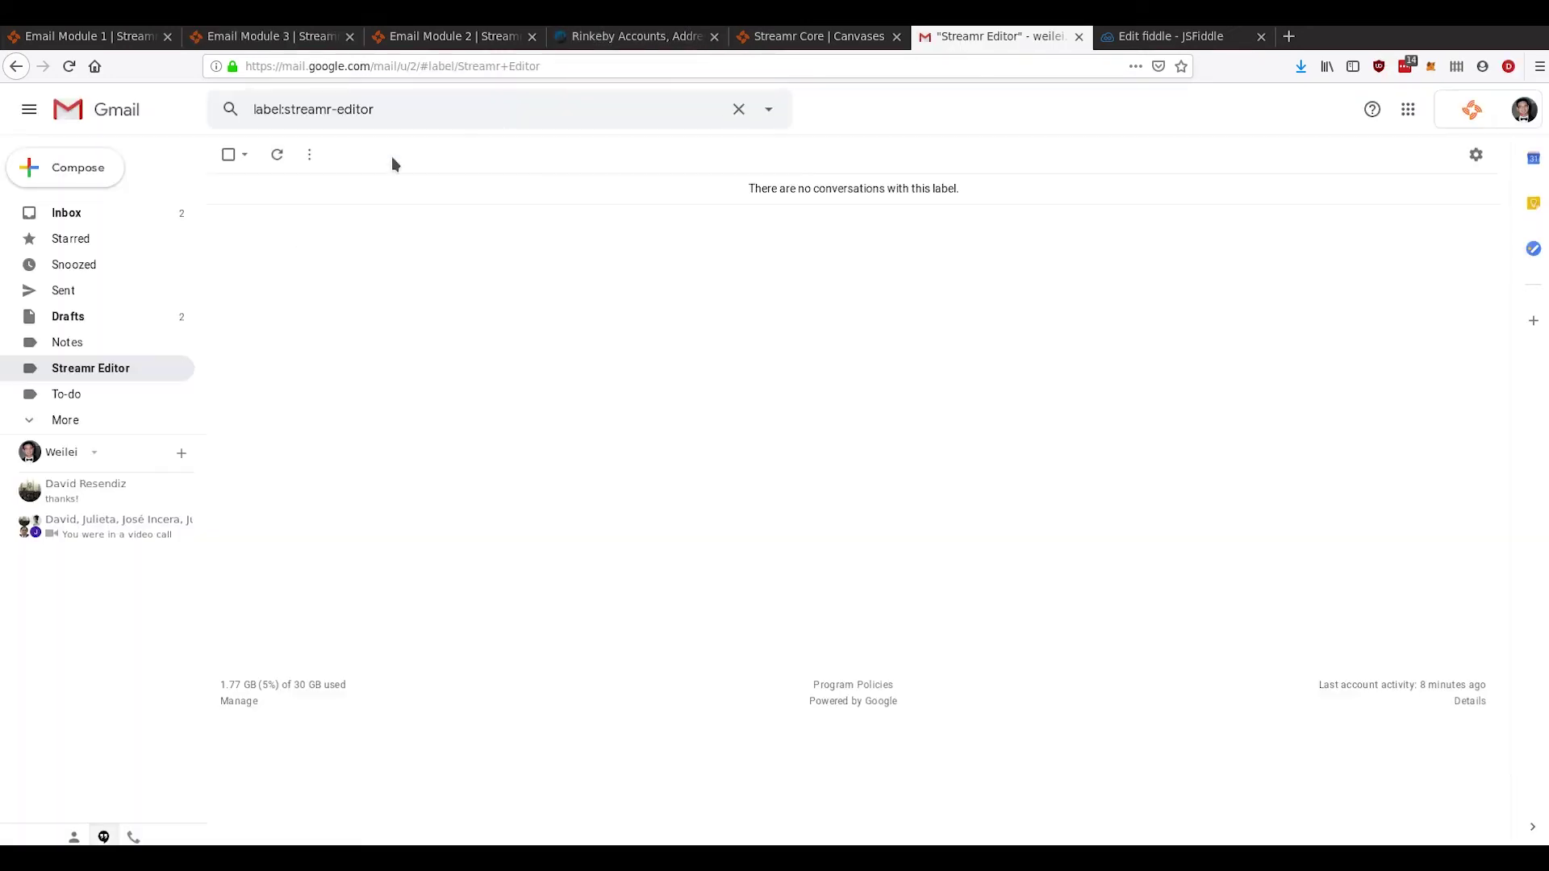
- In JSFiddle, set the msg temperature to 29 and run the script to publish the data point
left_click(1214, 45)
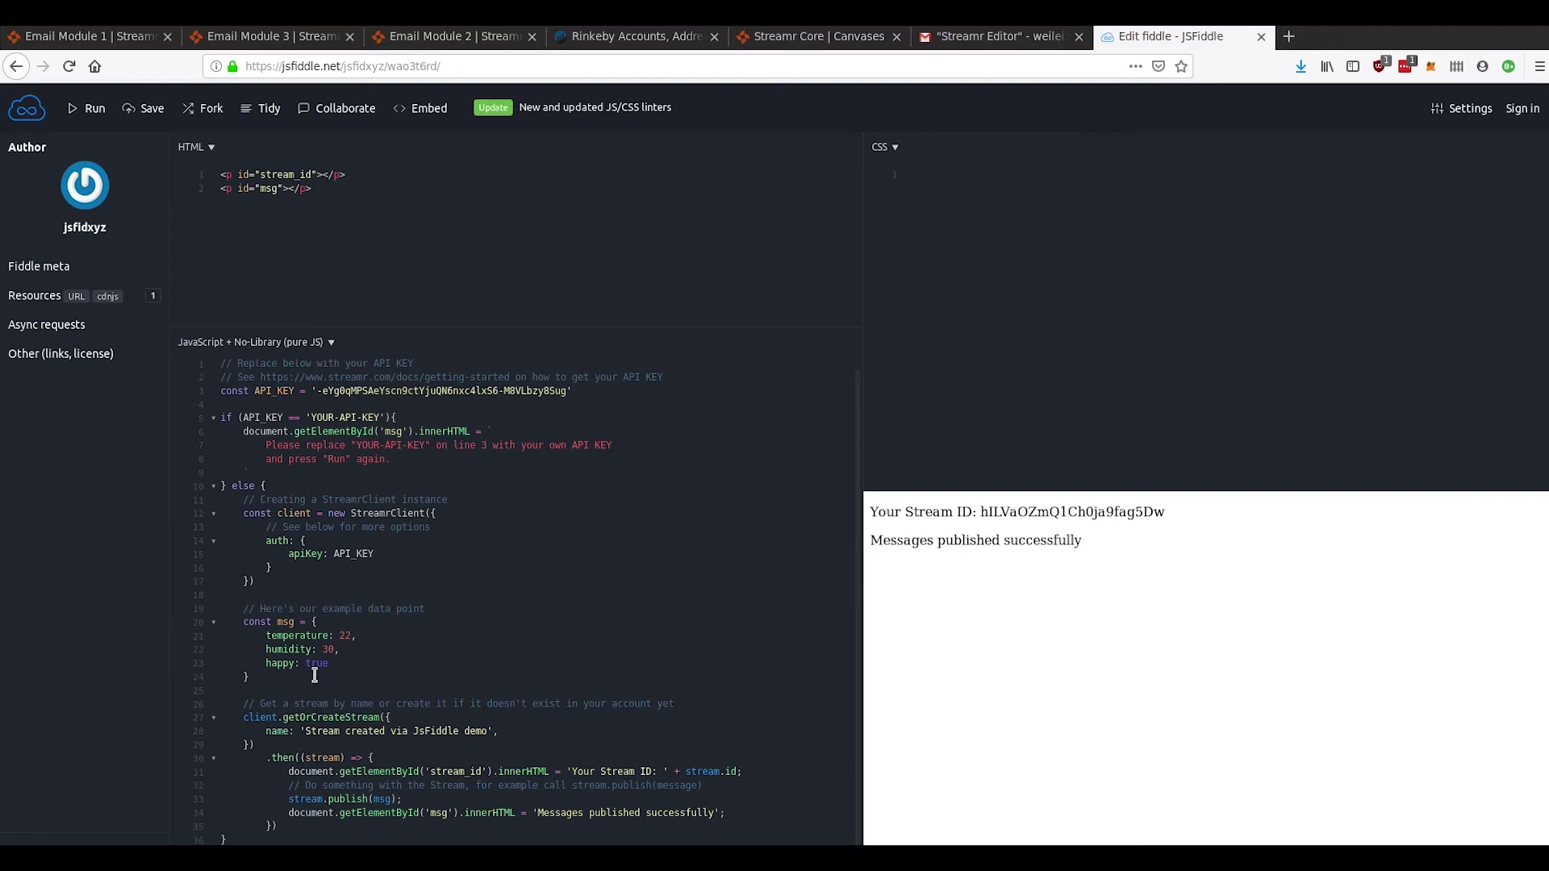
left_click(352, 637)
left_click(87, 111)
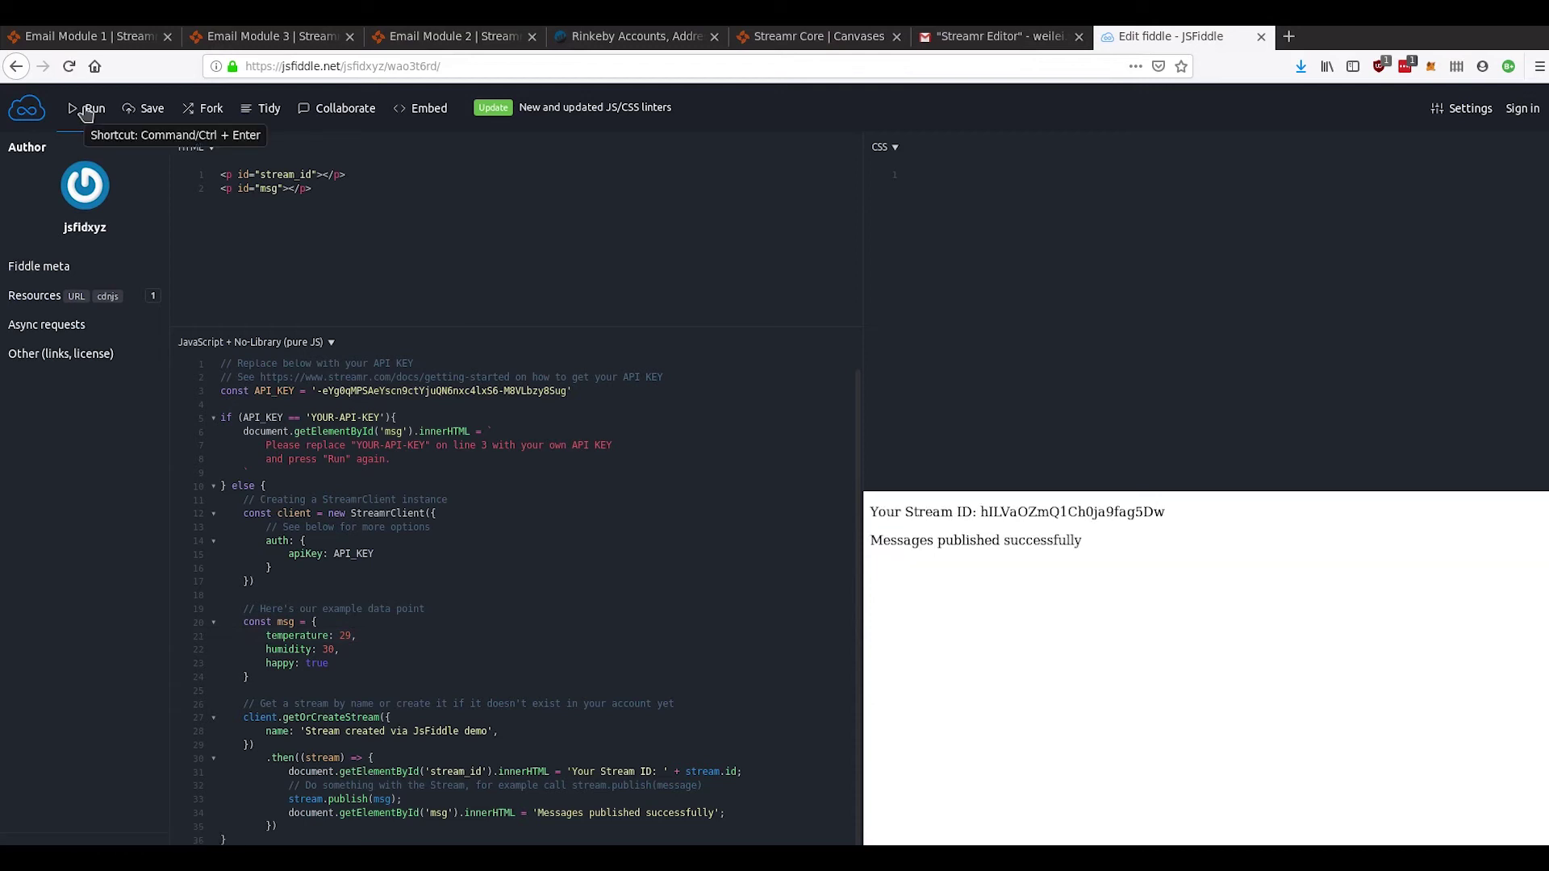
- Check the newest temperature in the Email Module 3 Table, and read the message and input values of the temperature alert email in Gmail
left_click(273, 37)
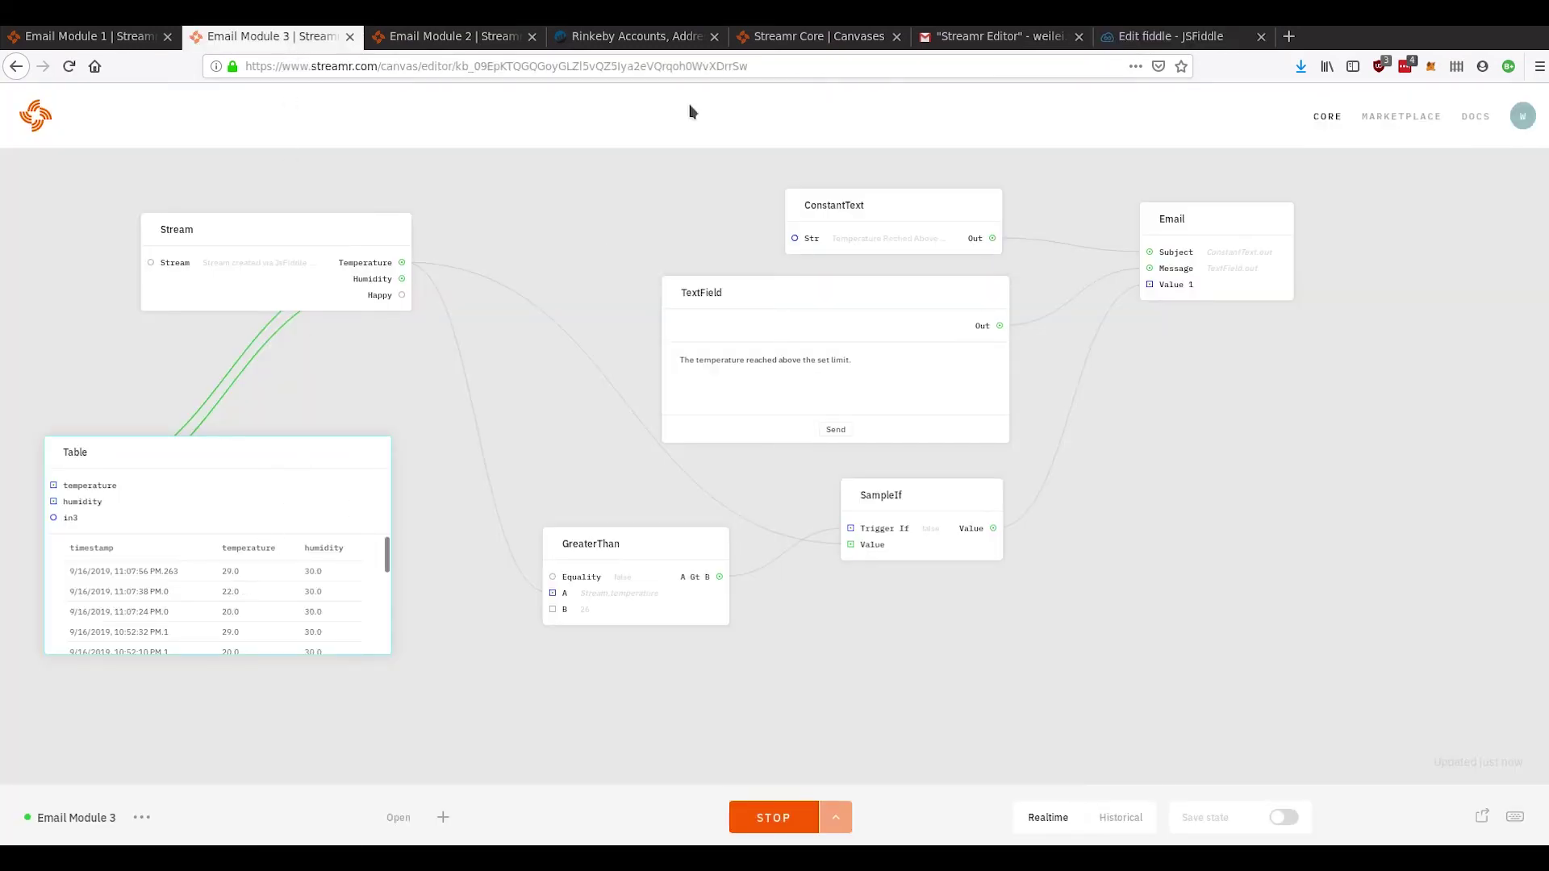
left_click(961, 37)
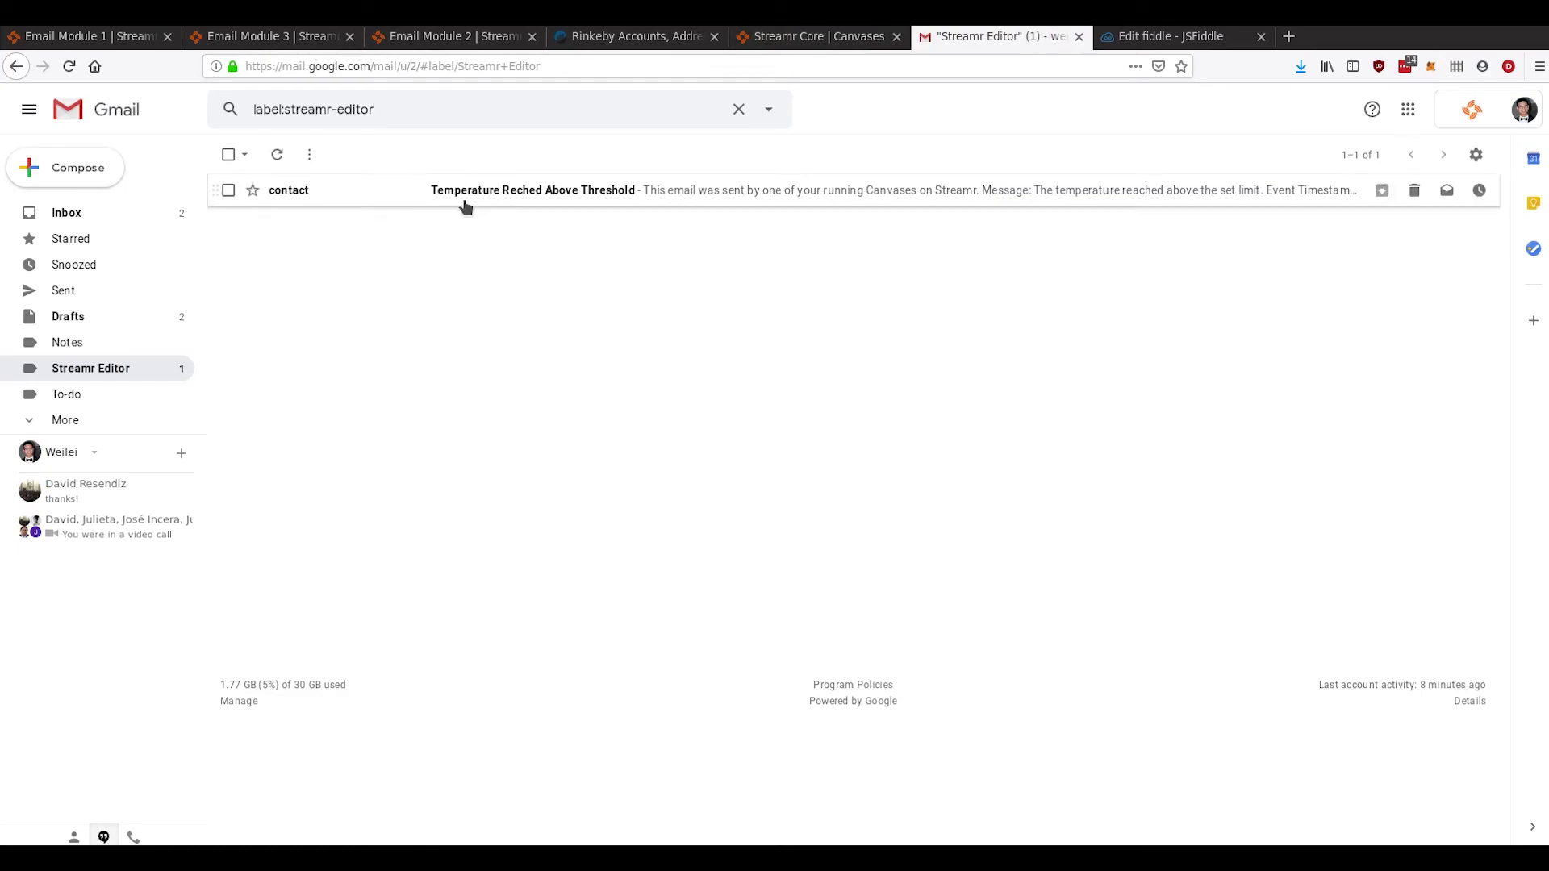
left_click(466, 202)
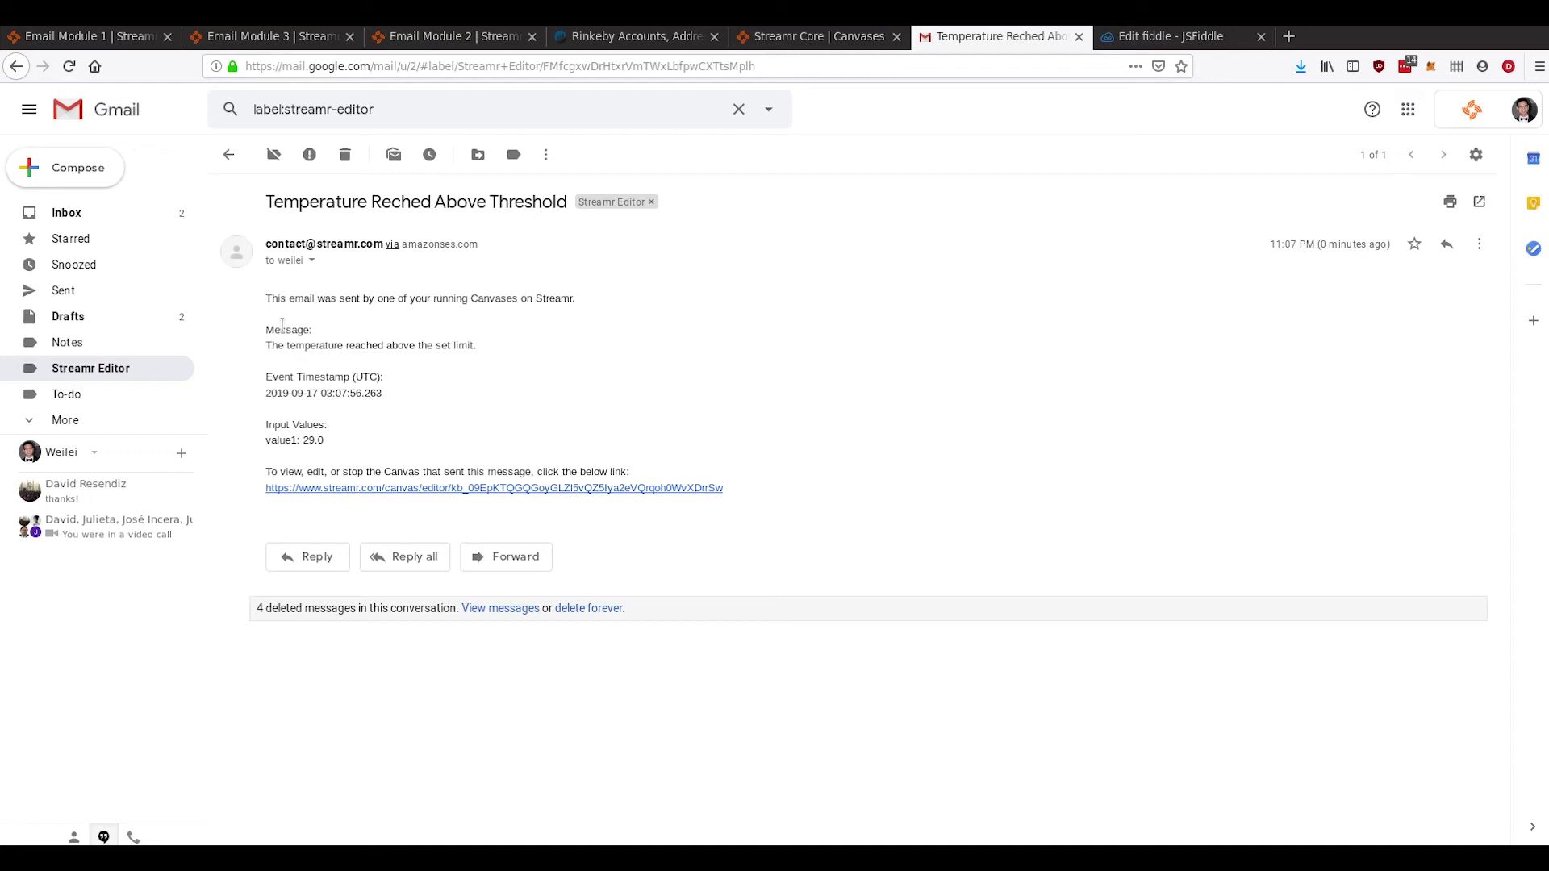
left_click_drag(327, 446, 267, 432)
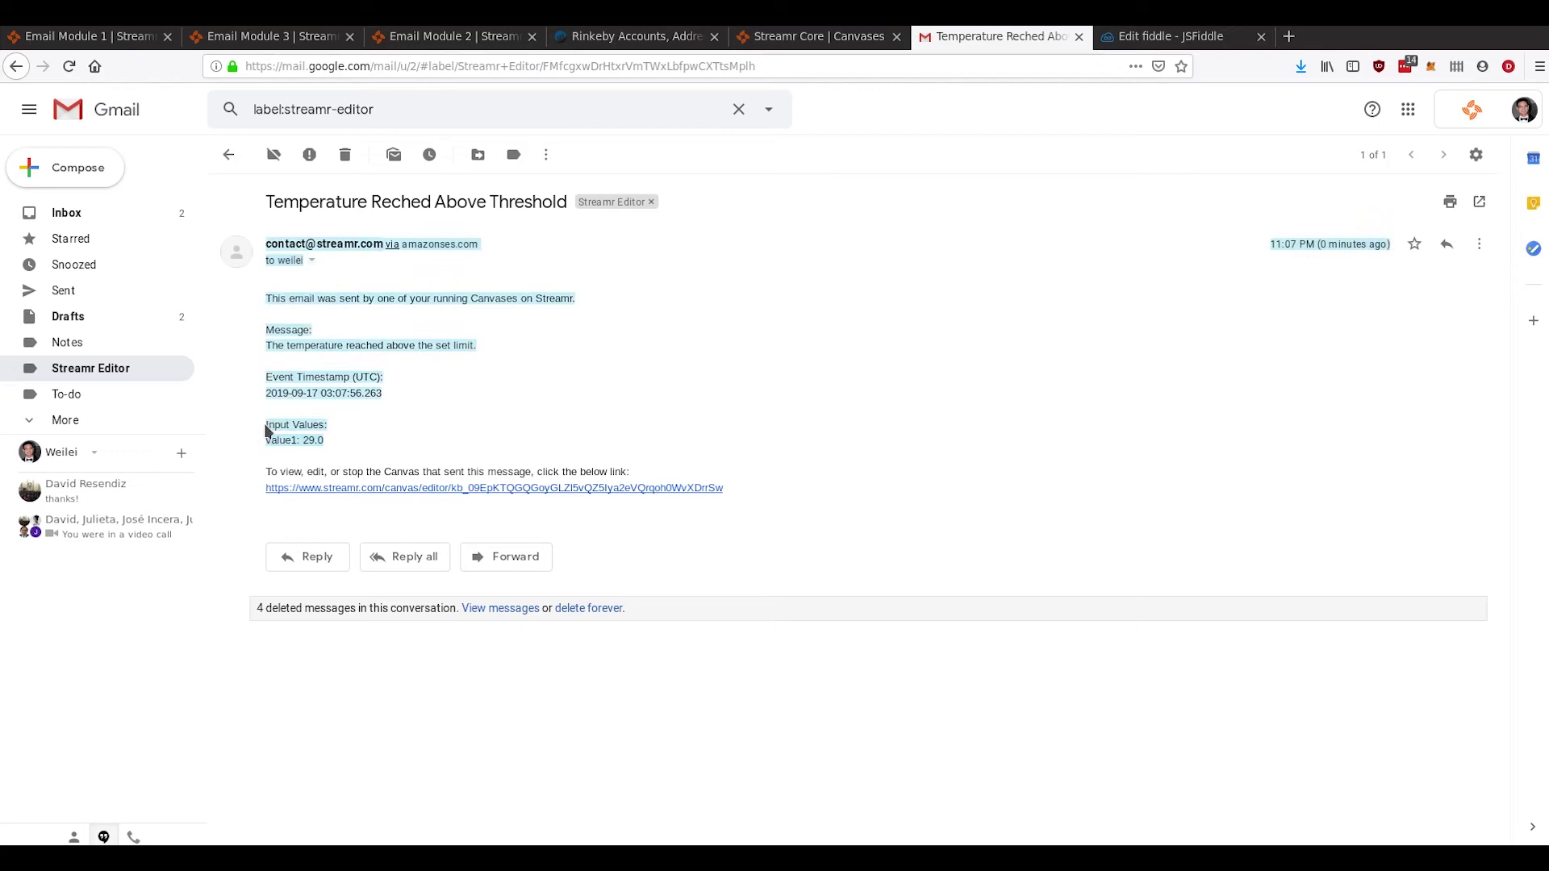
left_click(332, 440)
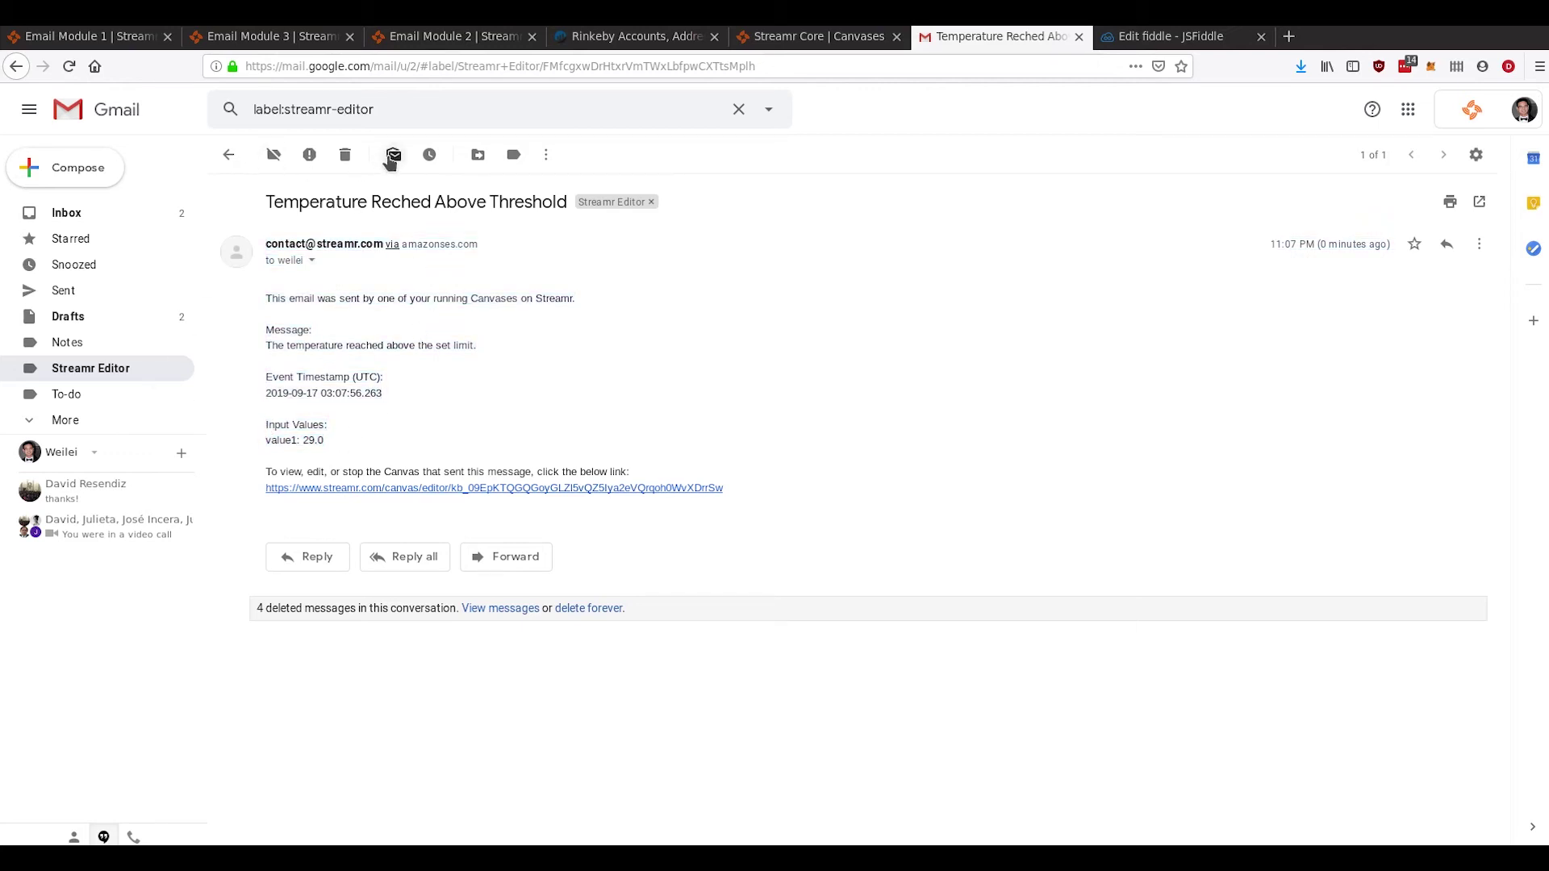
- Delete the temperature alert email from Gmail and stop the Email Module 3 canvas
left_click(346, 156)
left_click(267, 36)
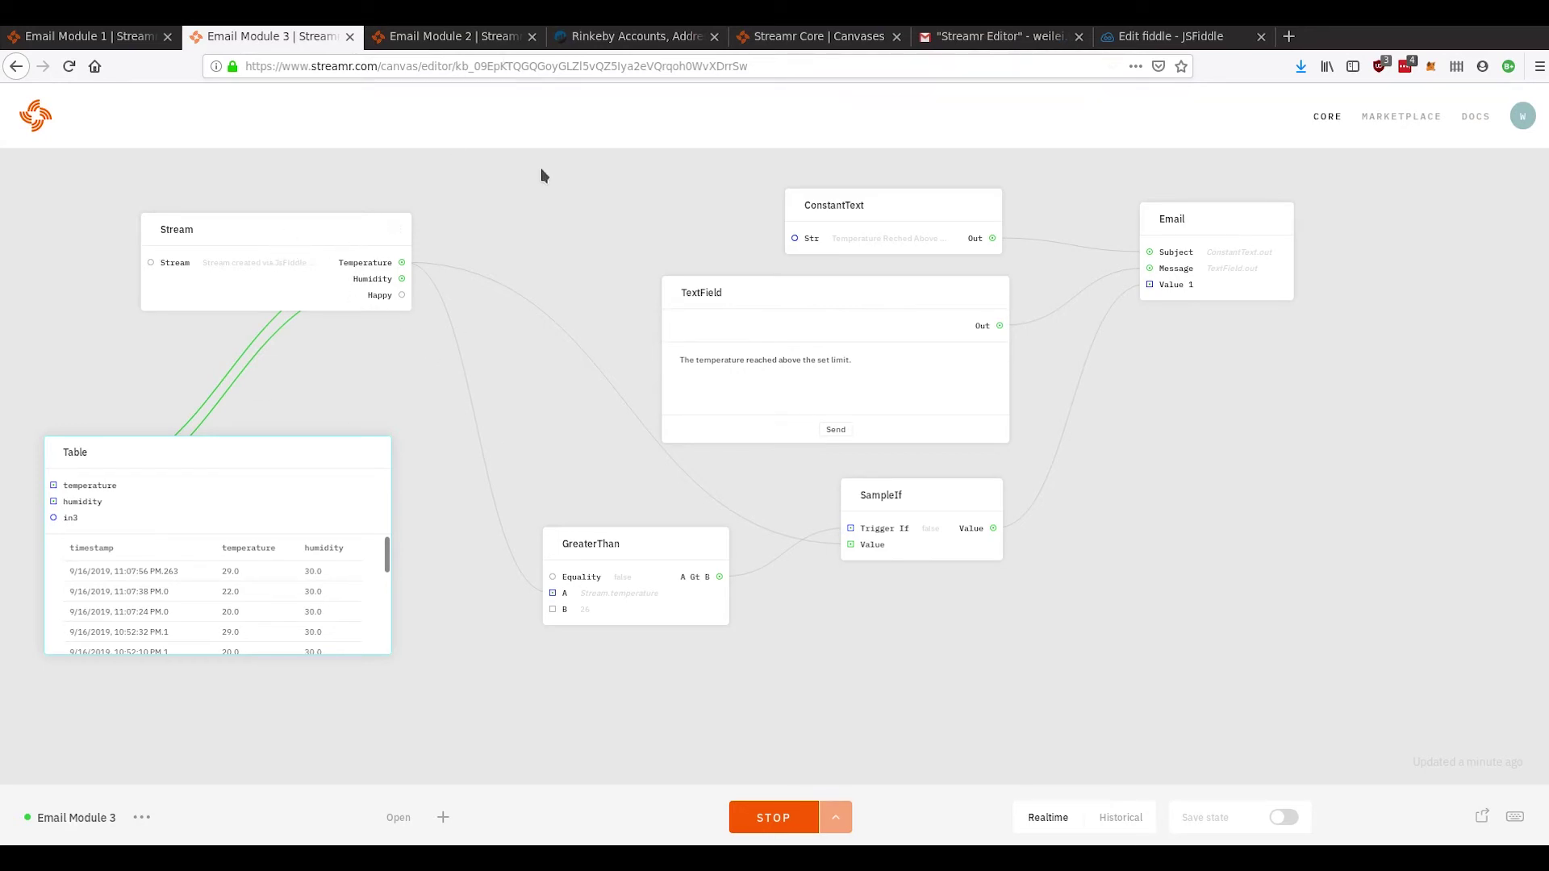
left_click(766, 816)
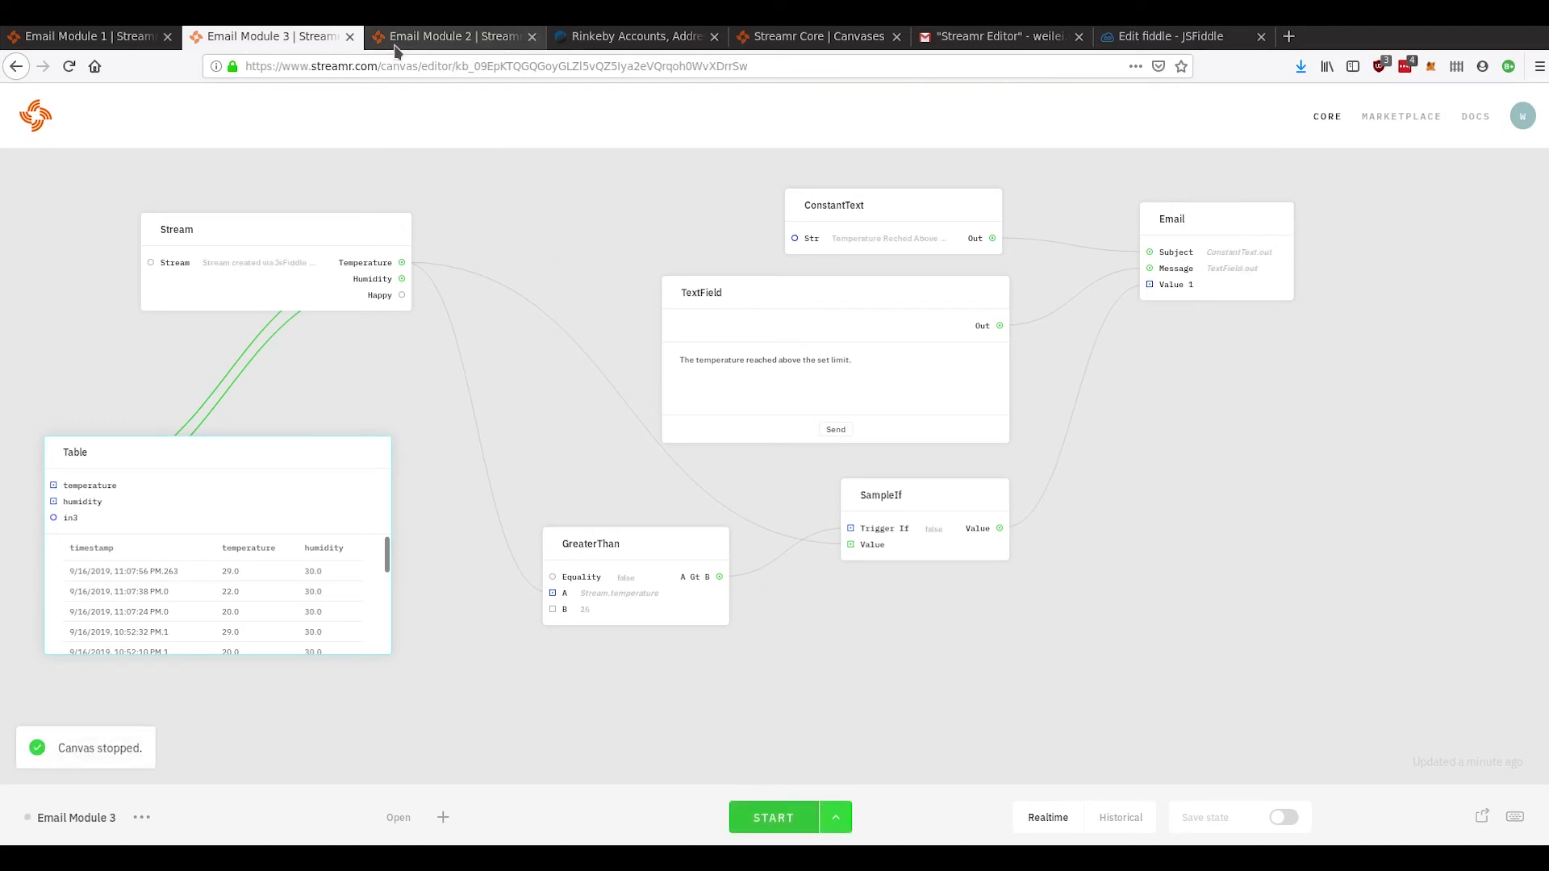
- On the Email Module 2 canvas, check which network the GetContractAt module uses in its options
left_click(436, 36)
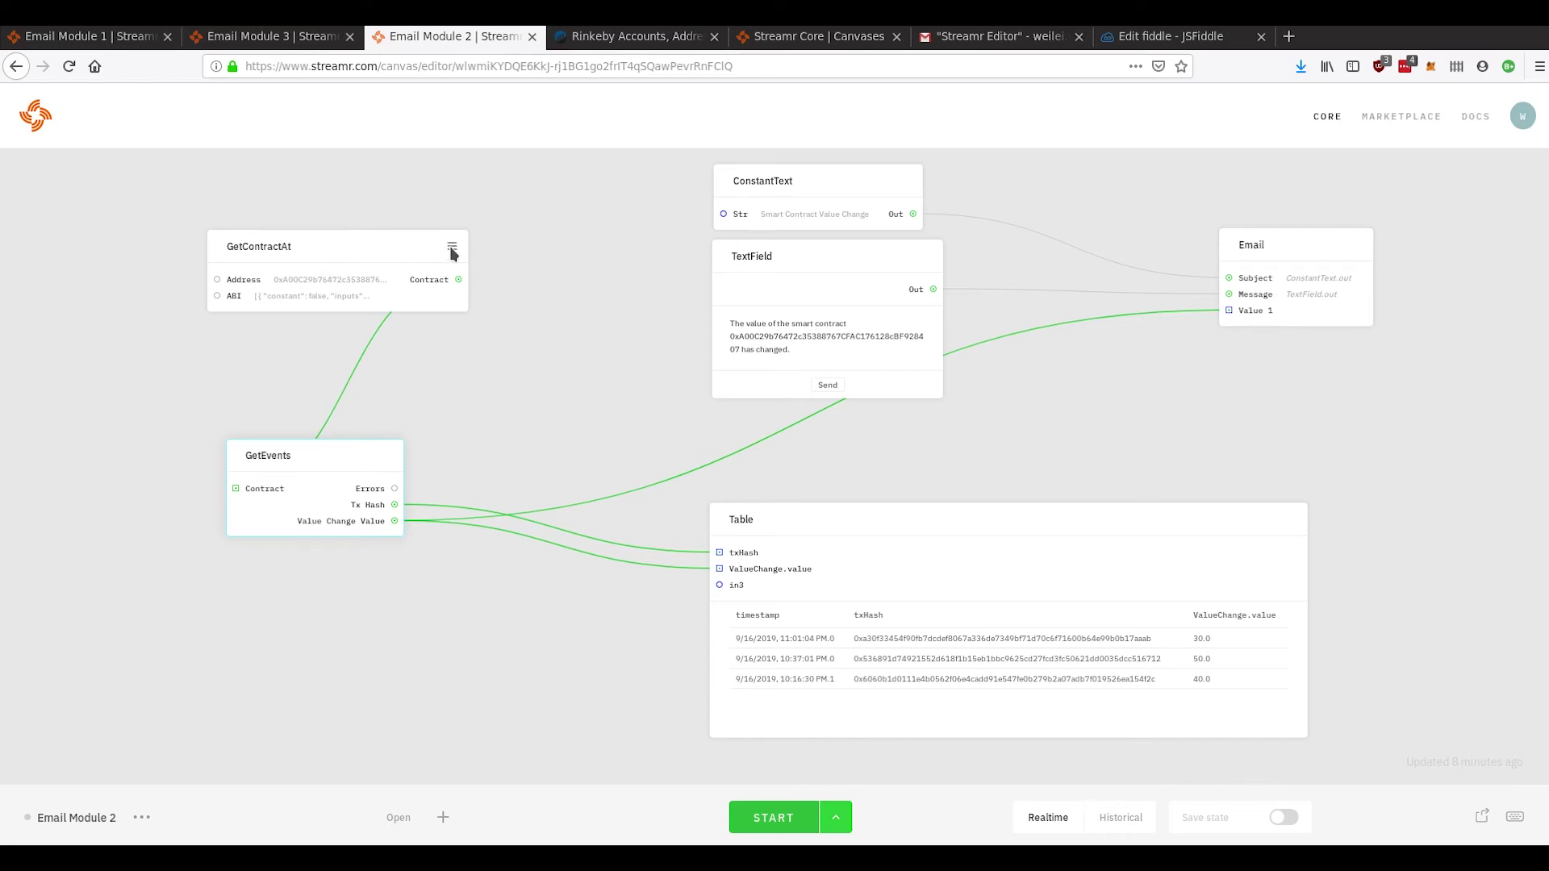
left_click(452, 248)
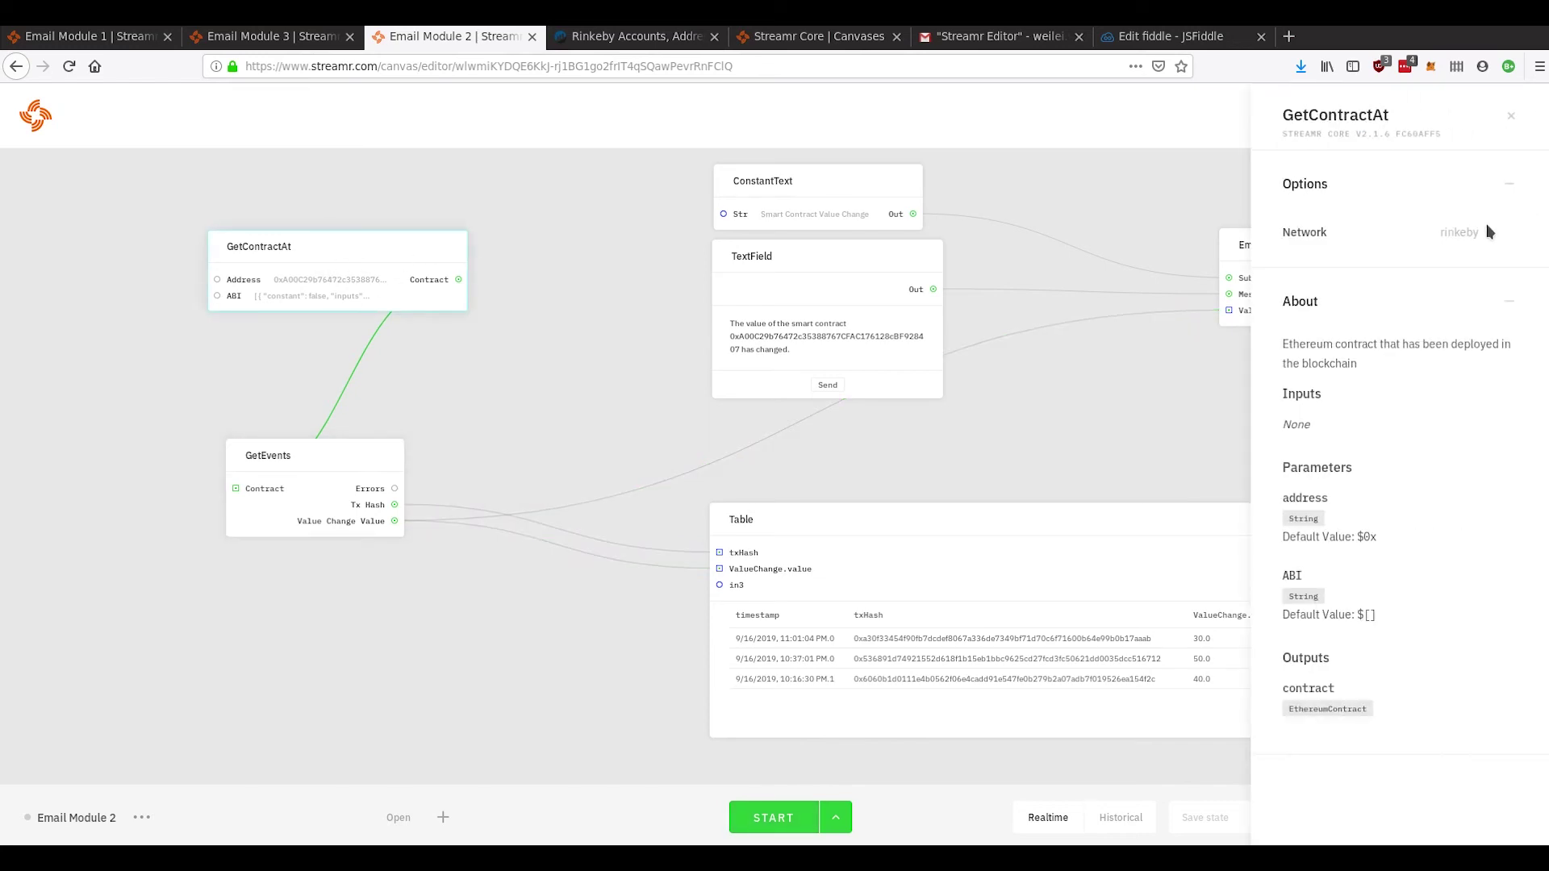
left_click(501, 346)
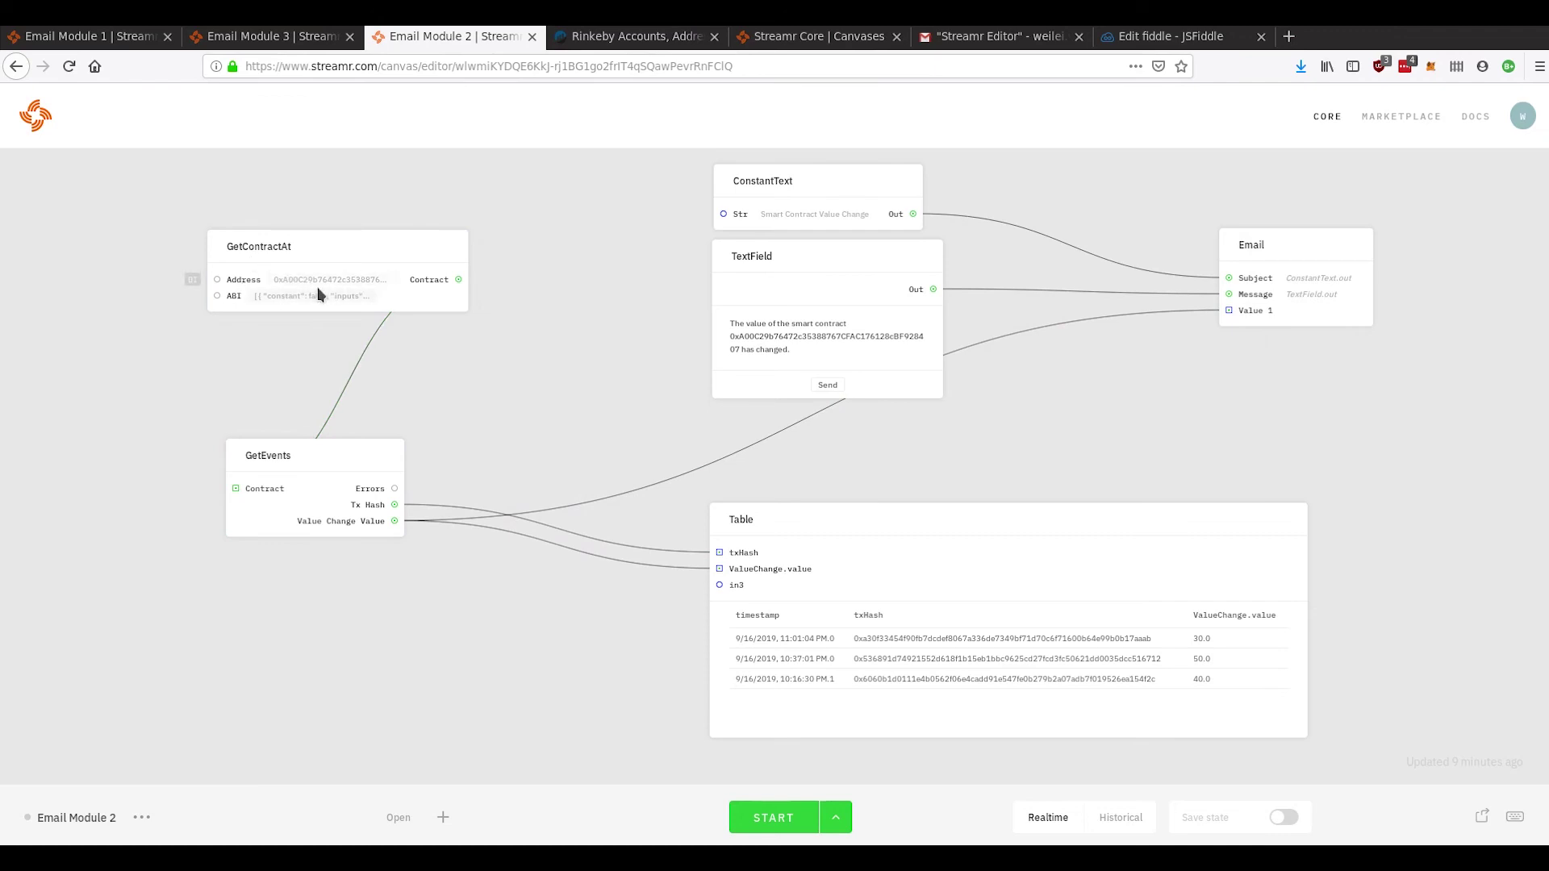
- On Etherscan, examine the Test contract's source code, especially the setValue function and the ValueChange event it emits
left_click(626, 42)
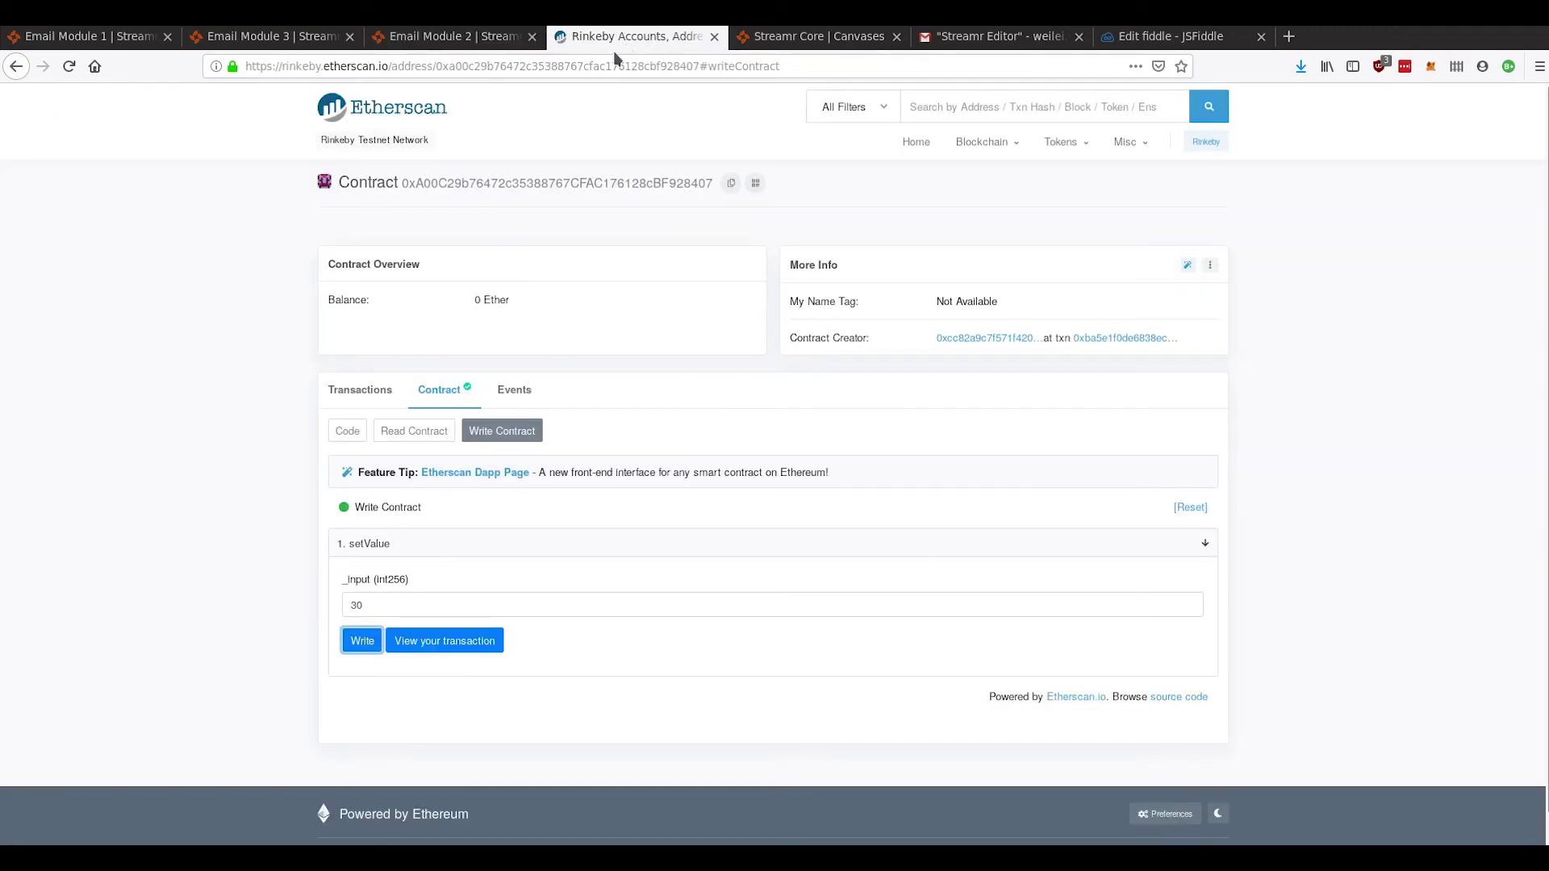
left_click(347, 431)
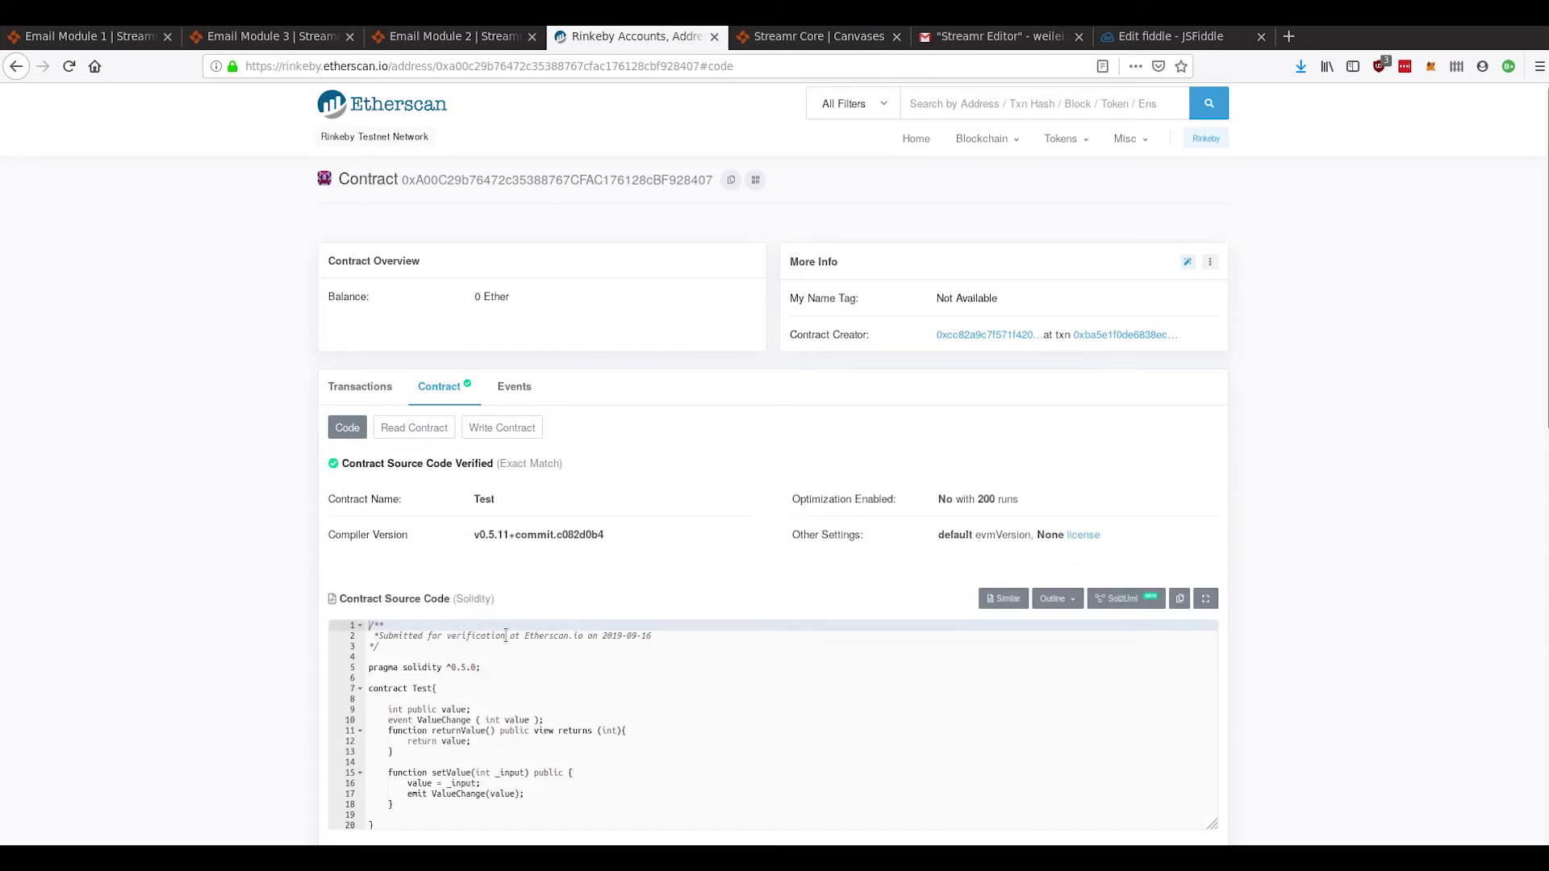
scroll(489, 643, "down", 3)
left_click_drag(405, 649, 434, 649)
left_click(434, 651)
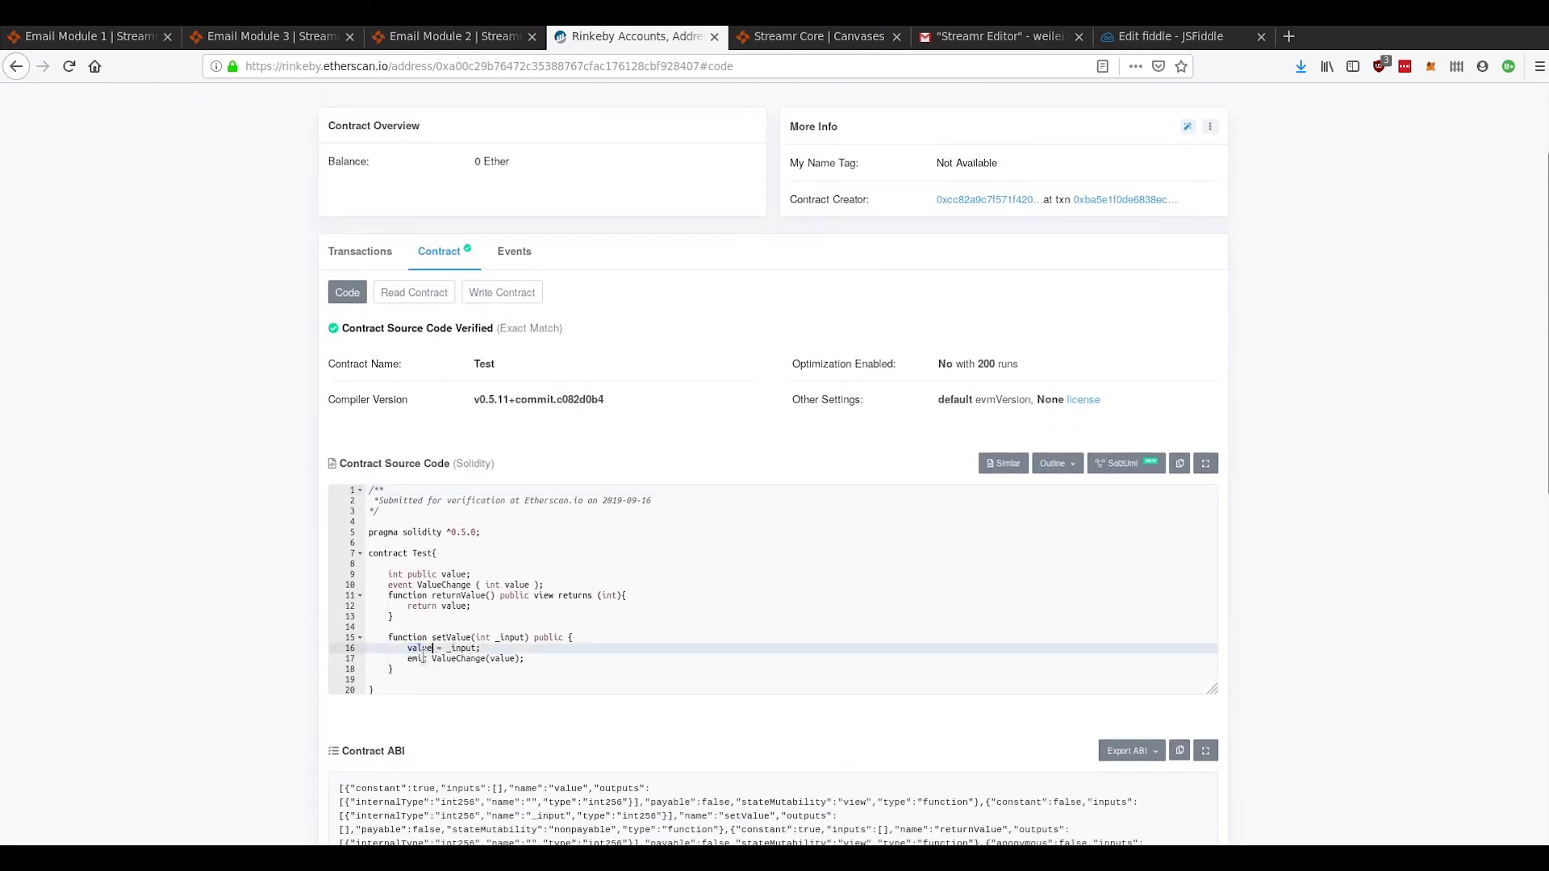
left_click(422, 658)
left_click(453, 584)
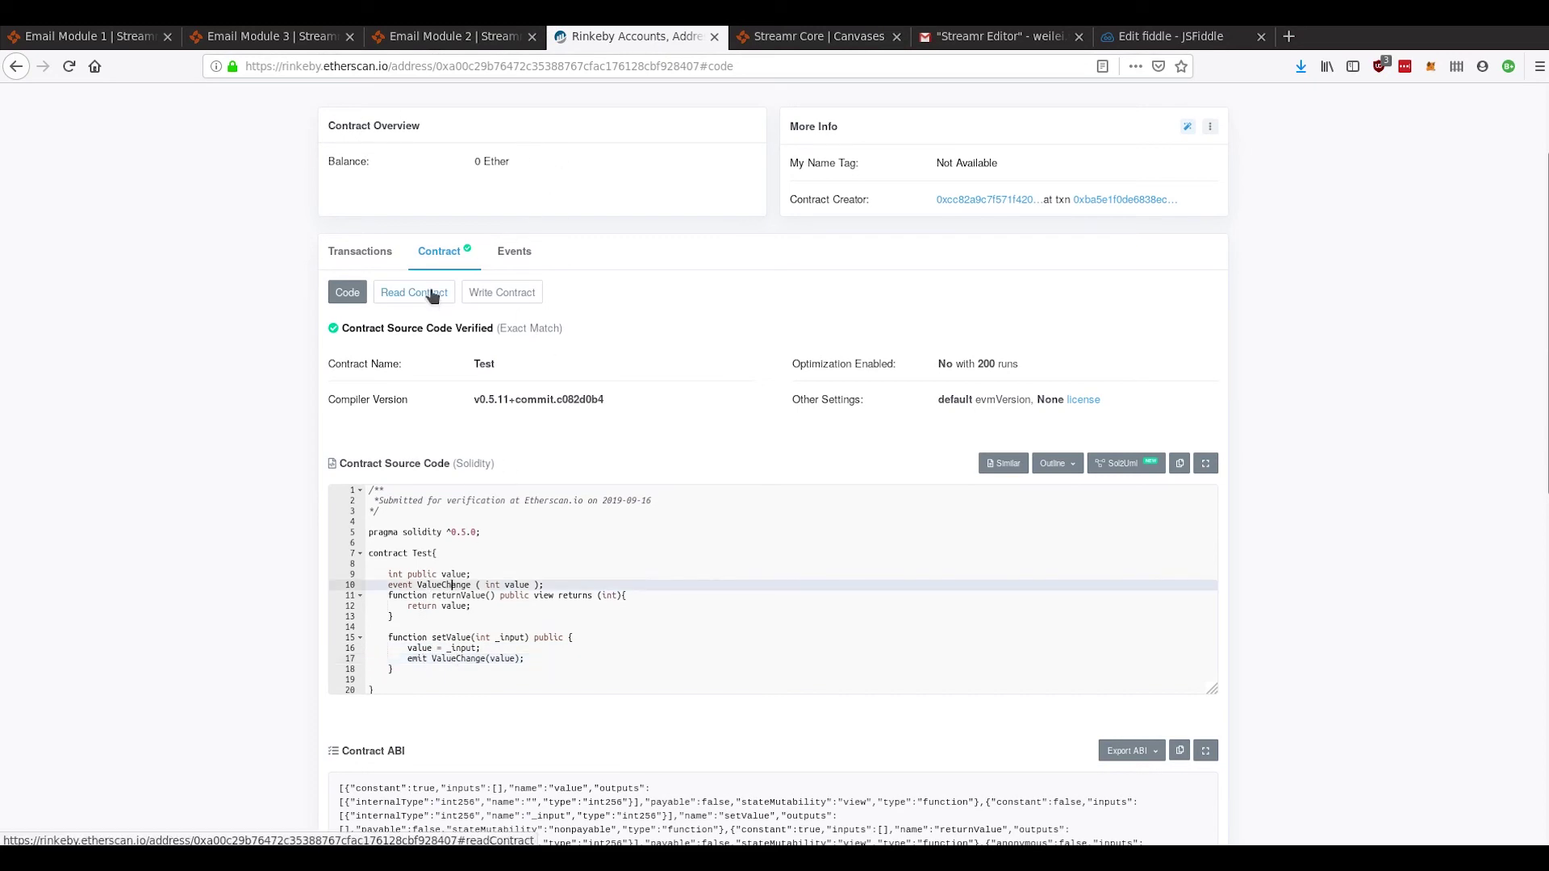
- Review the contract's event logs on Etherscan, and return to its write functions
left_click(517, 246)
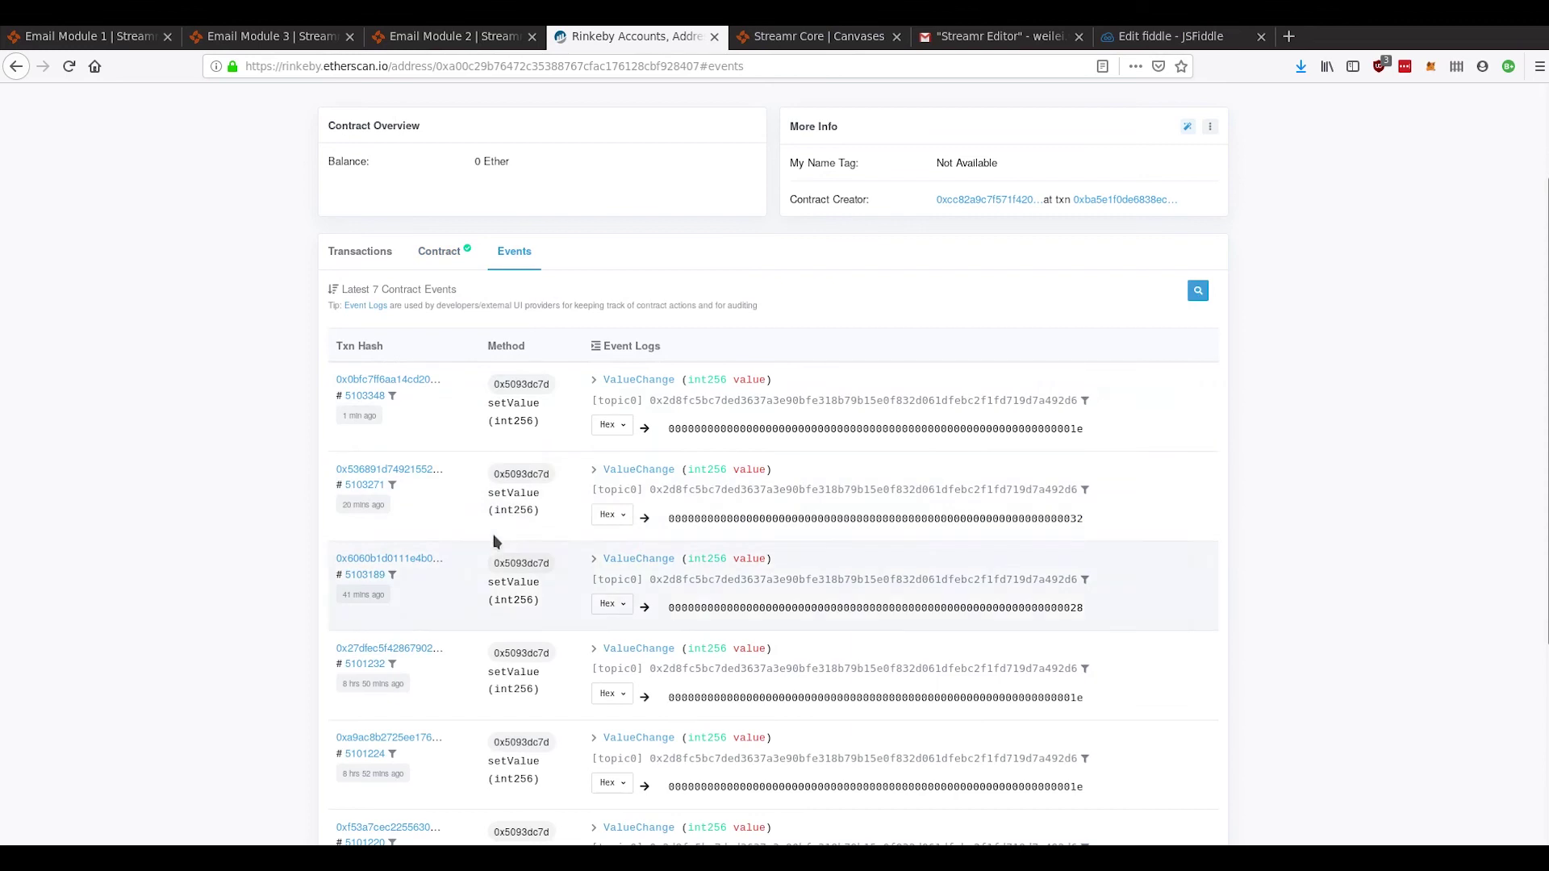
scroll(489, 450, "up", 2)
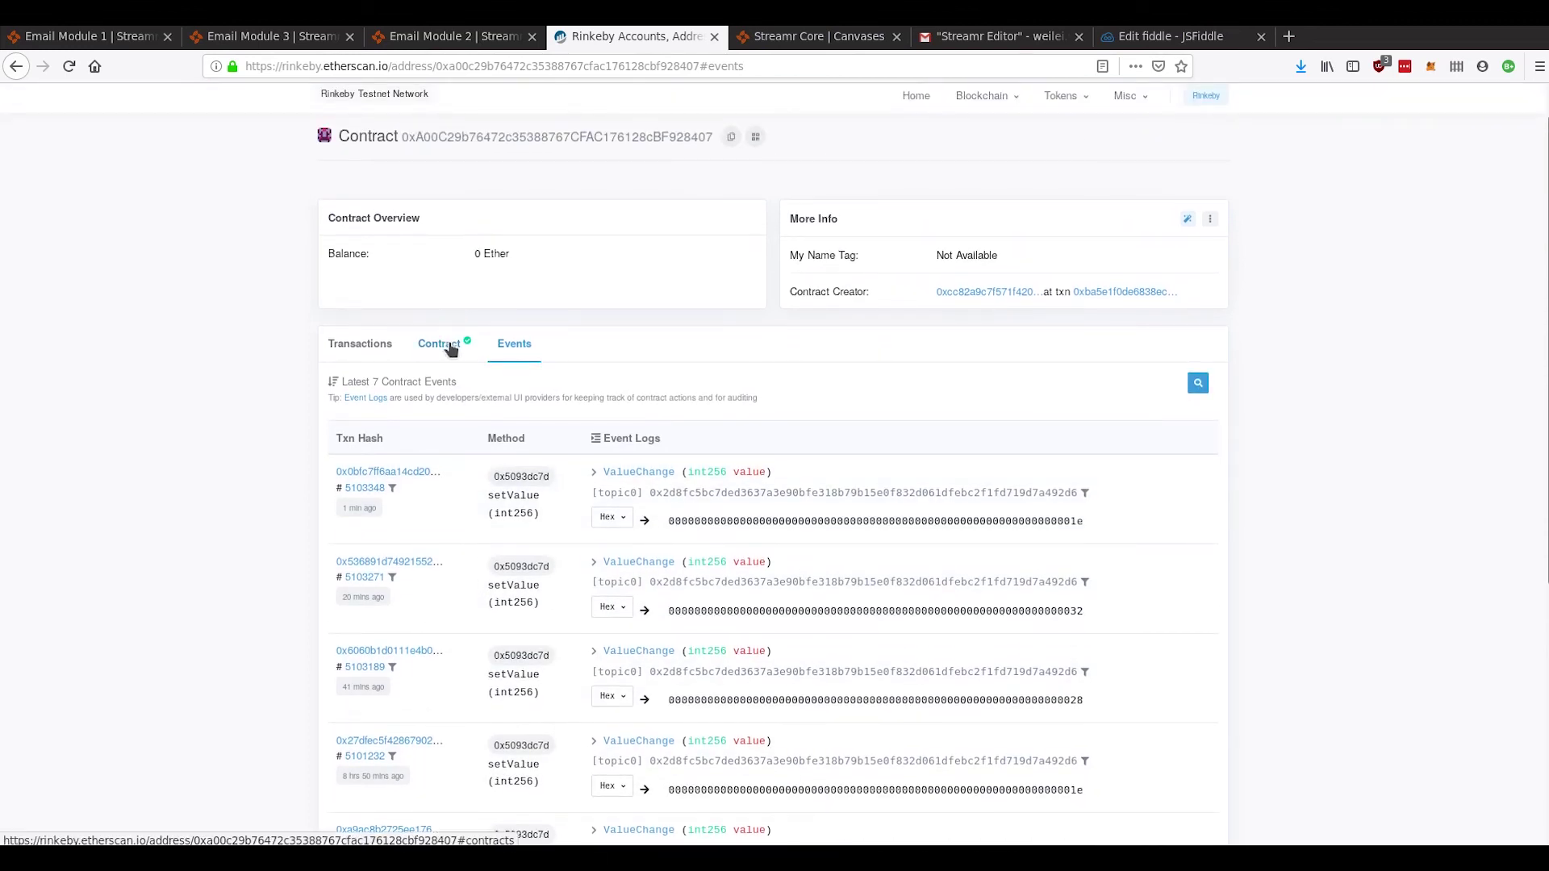
left_click(446, 345)
left_click(489, 387)
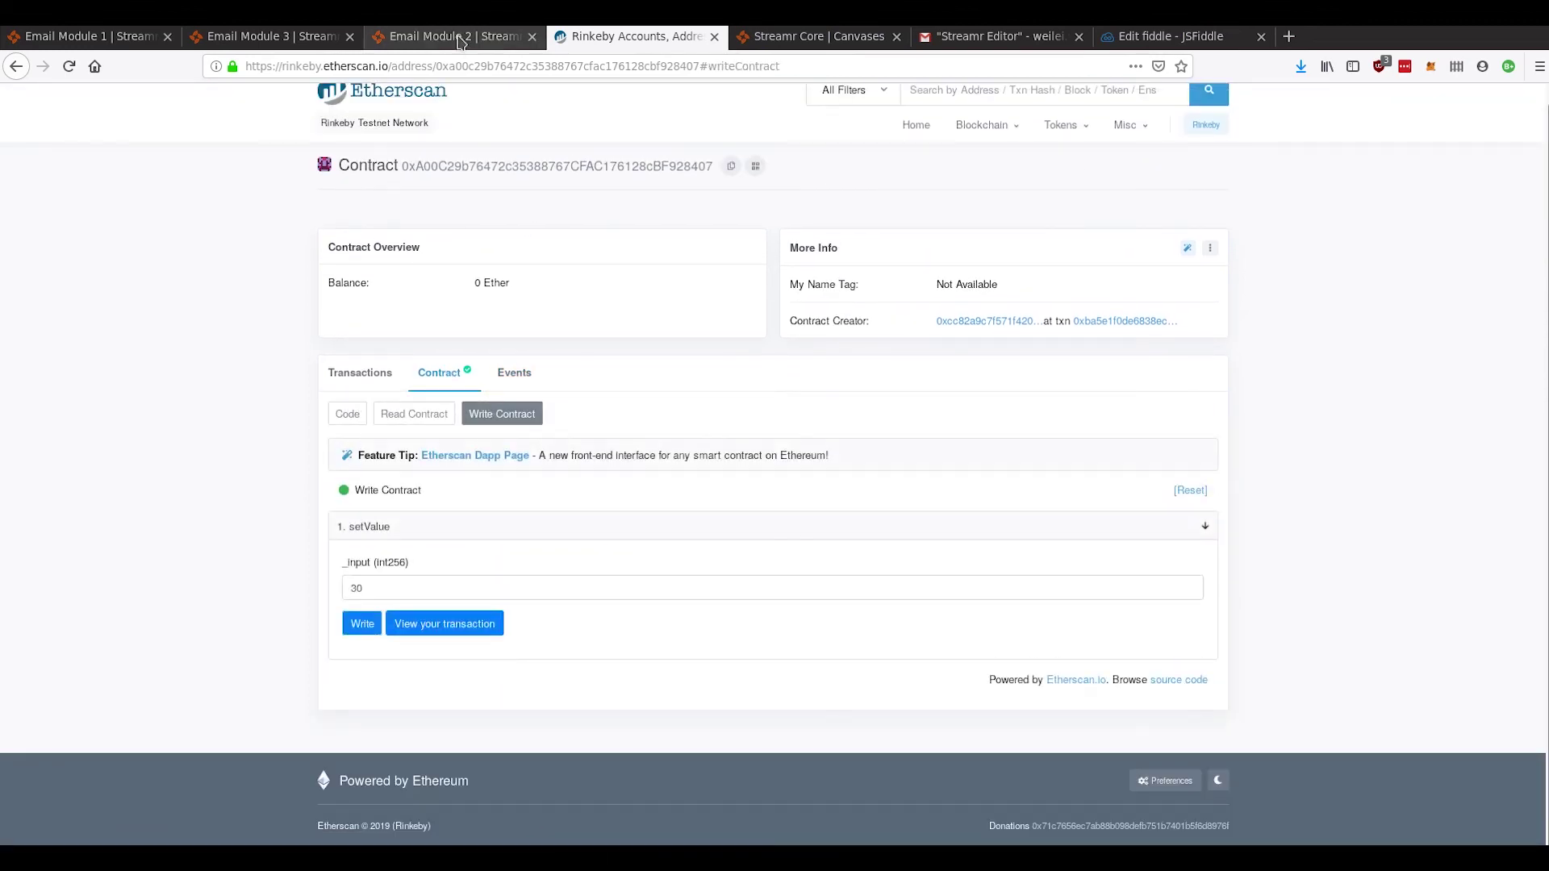
- Start the Email Module 2 canvas in Streamr
left_click(456, 36)
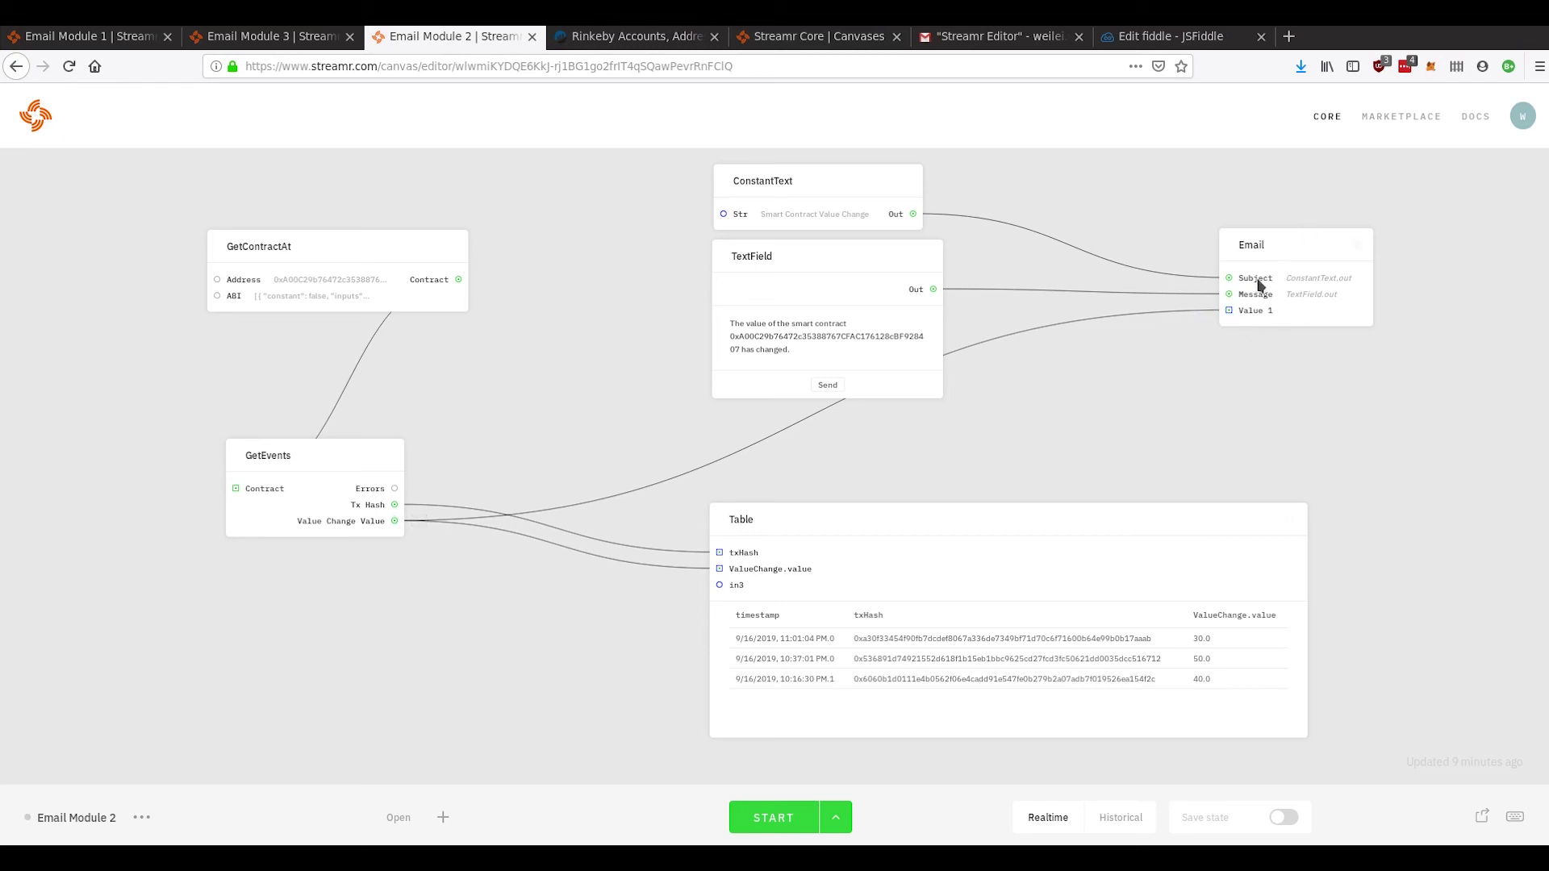
left_click(807, 821)
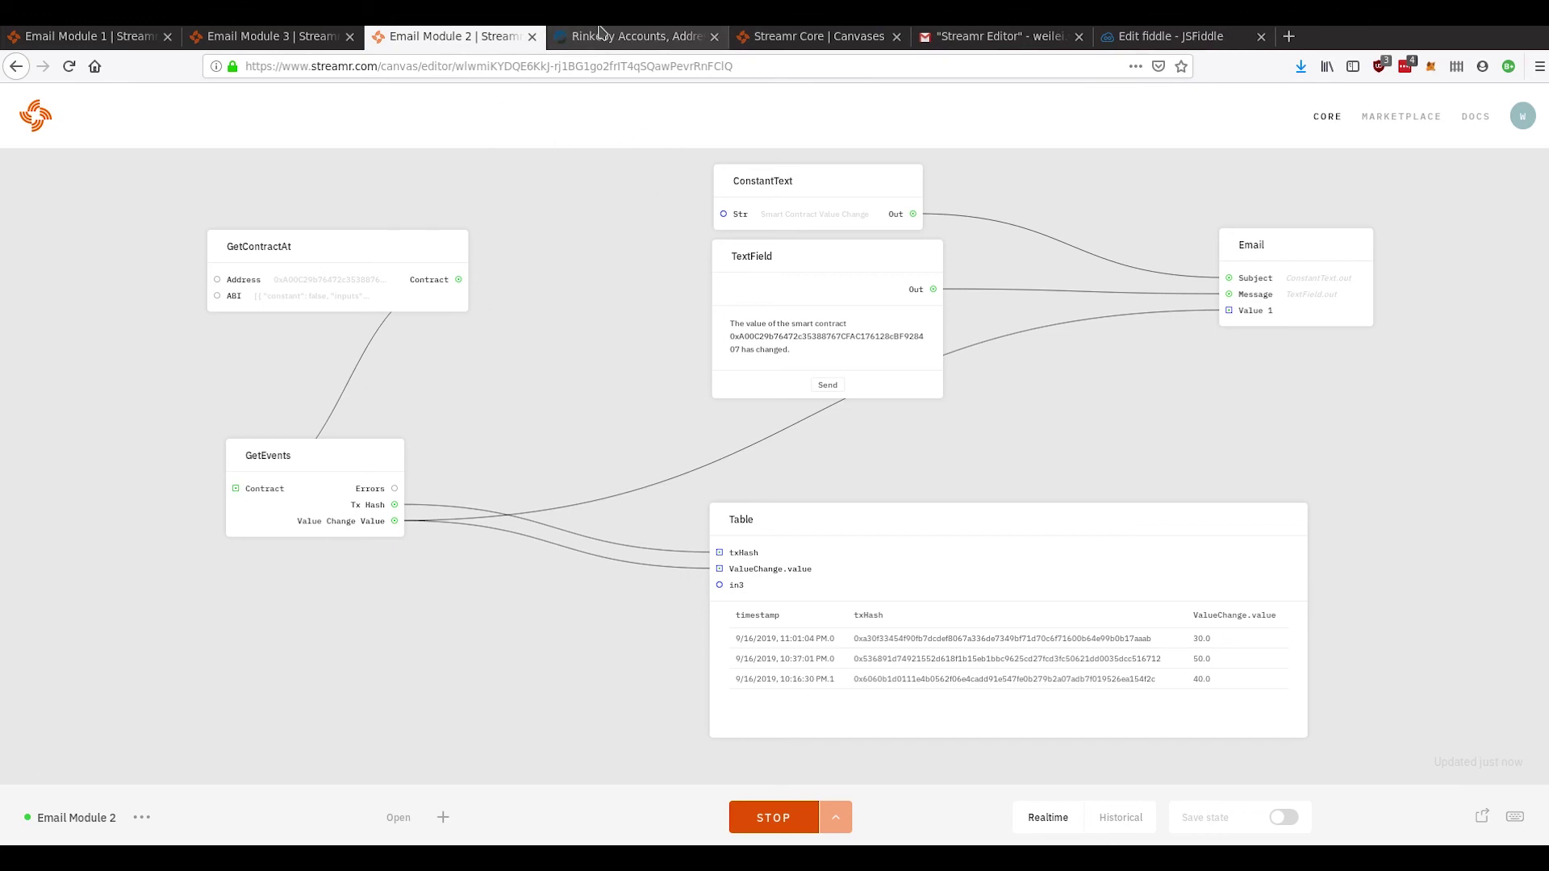
- On Etherscan, write 45 as the _input of the contract's setValue function and confirm the wallet transaction
left_click(649, 38)
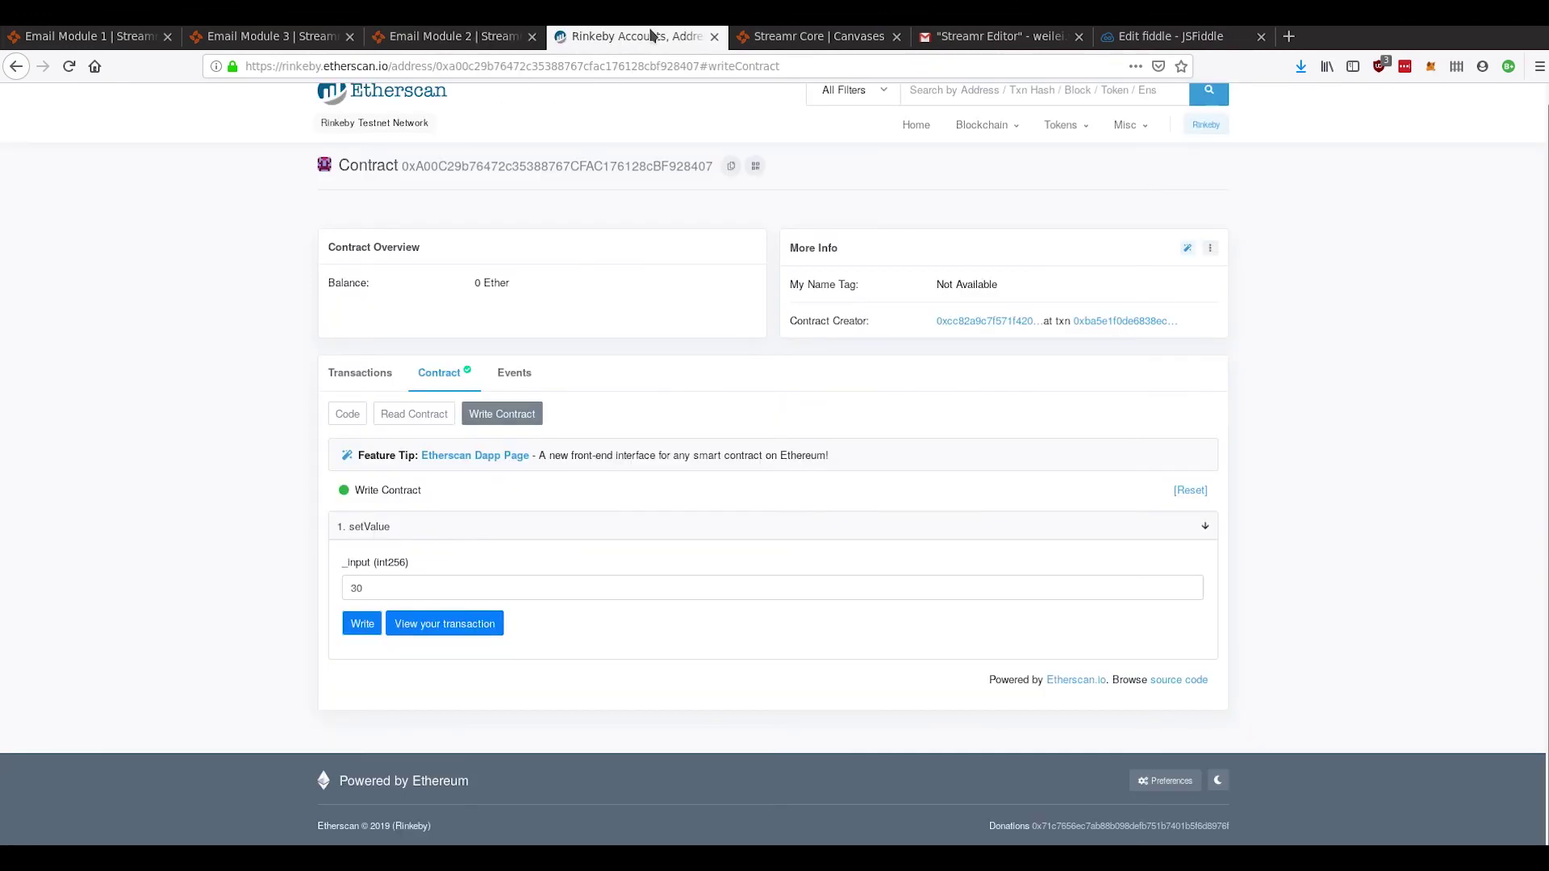
left_click(414, 414)
left_click(502, 412)
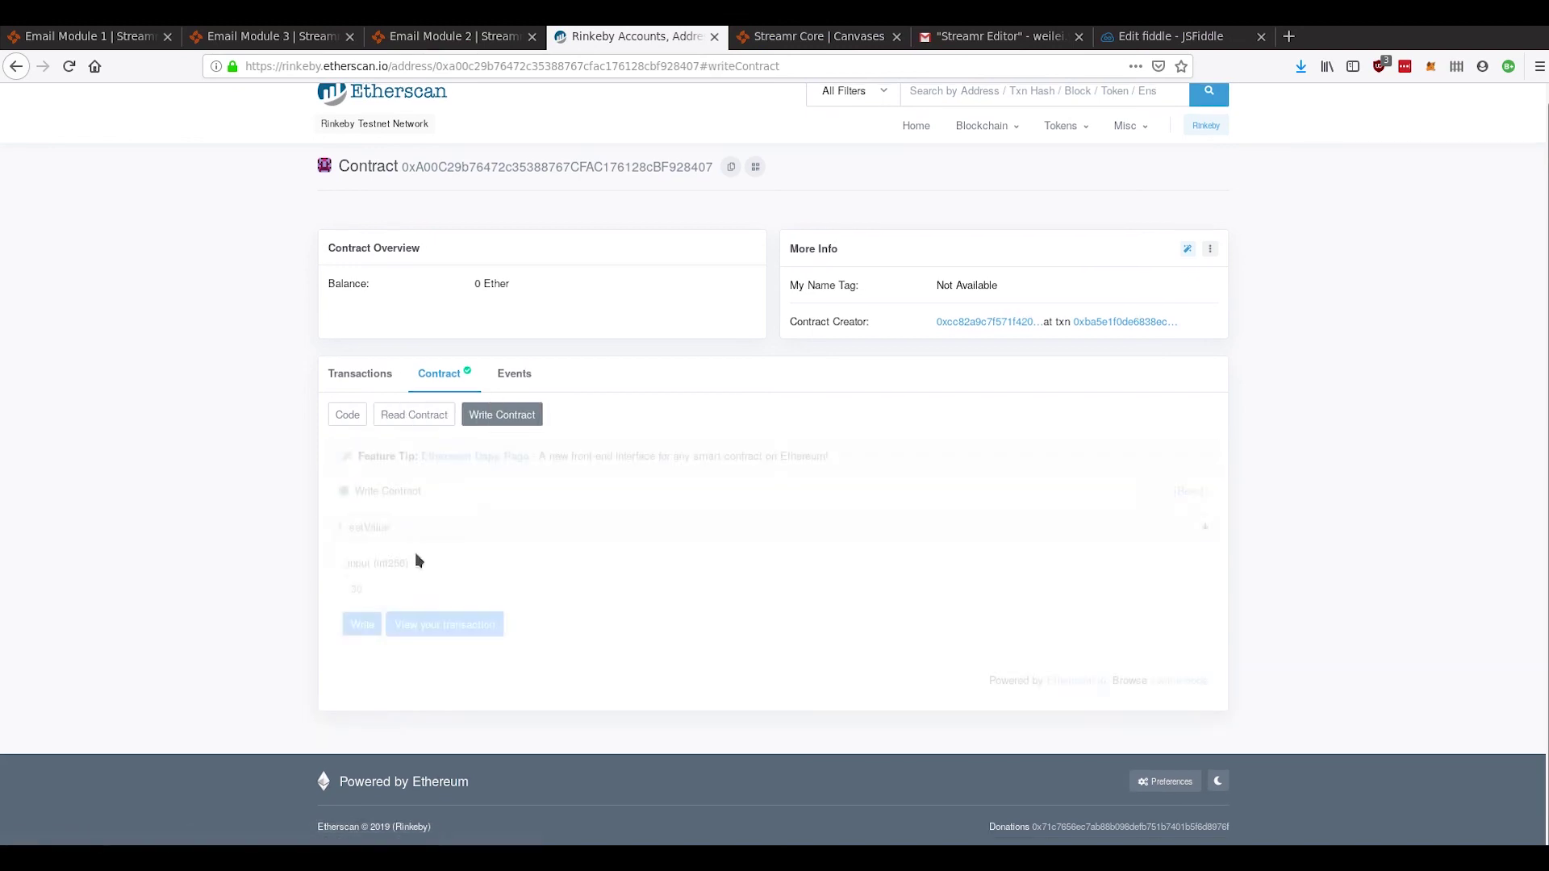
double_click(342, 578)
type("45")
left_click(362, 624)
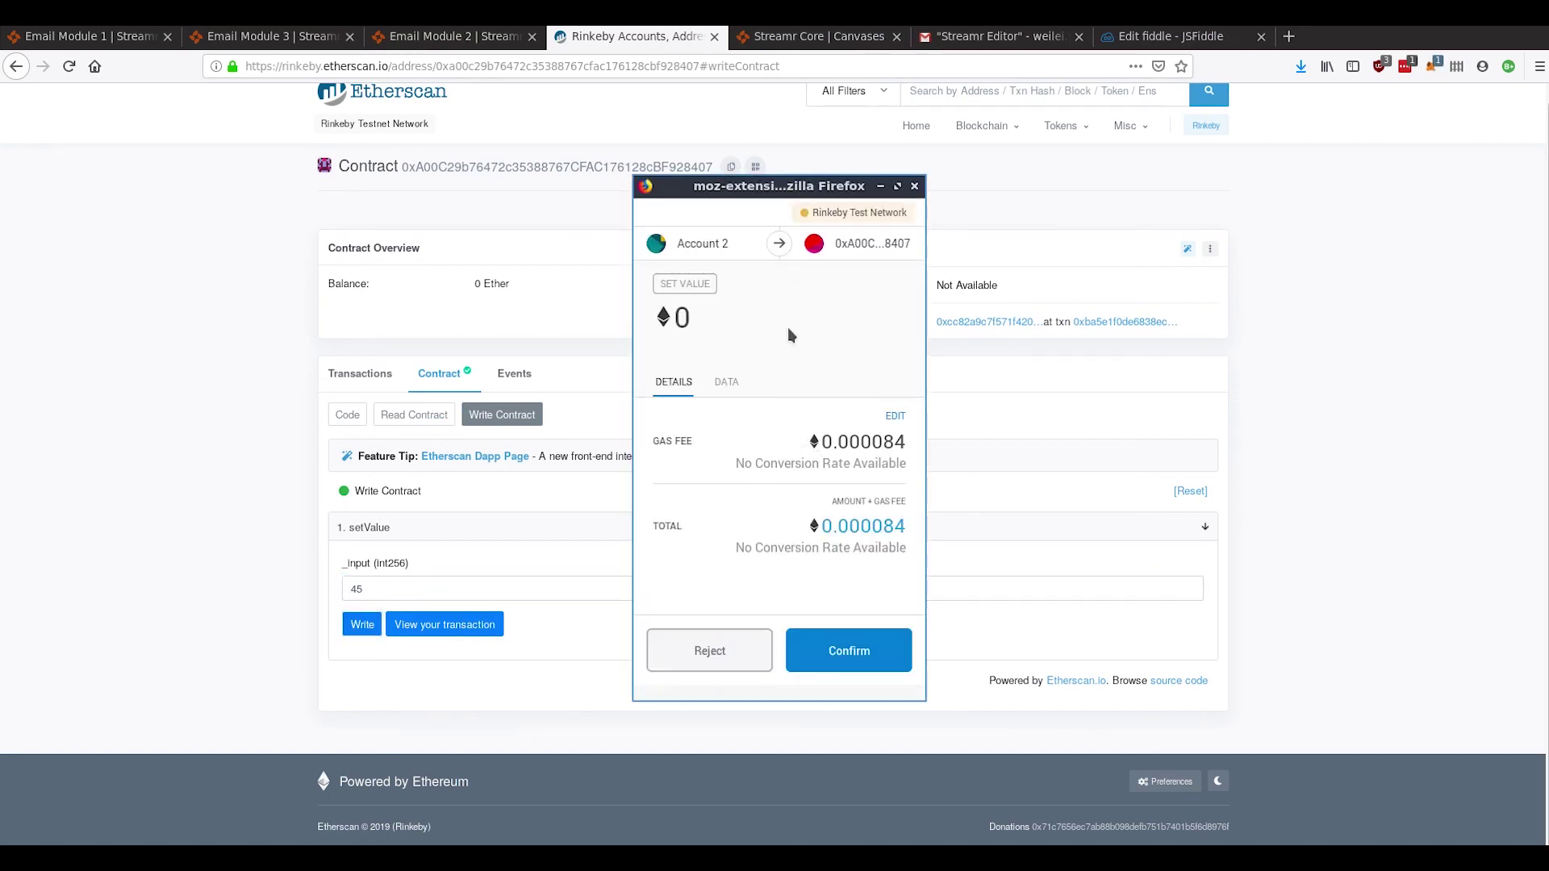
left_click(852, 648)
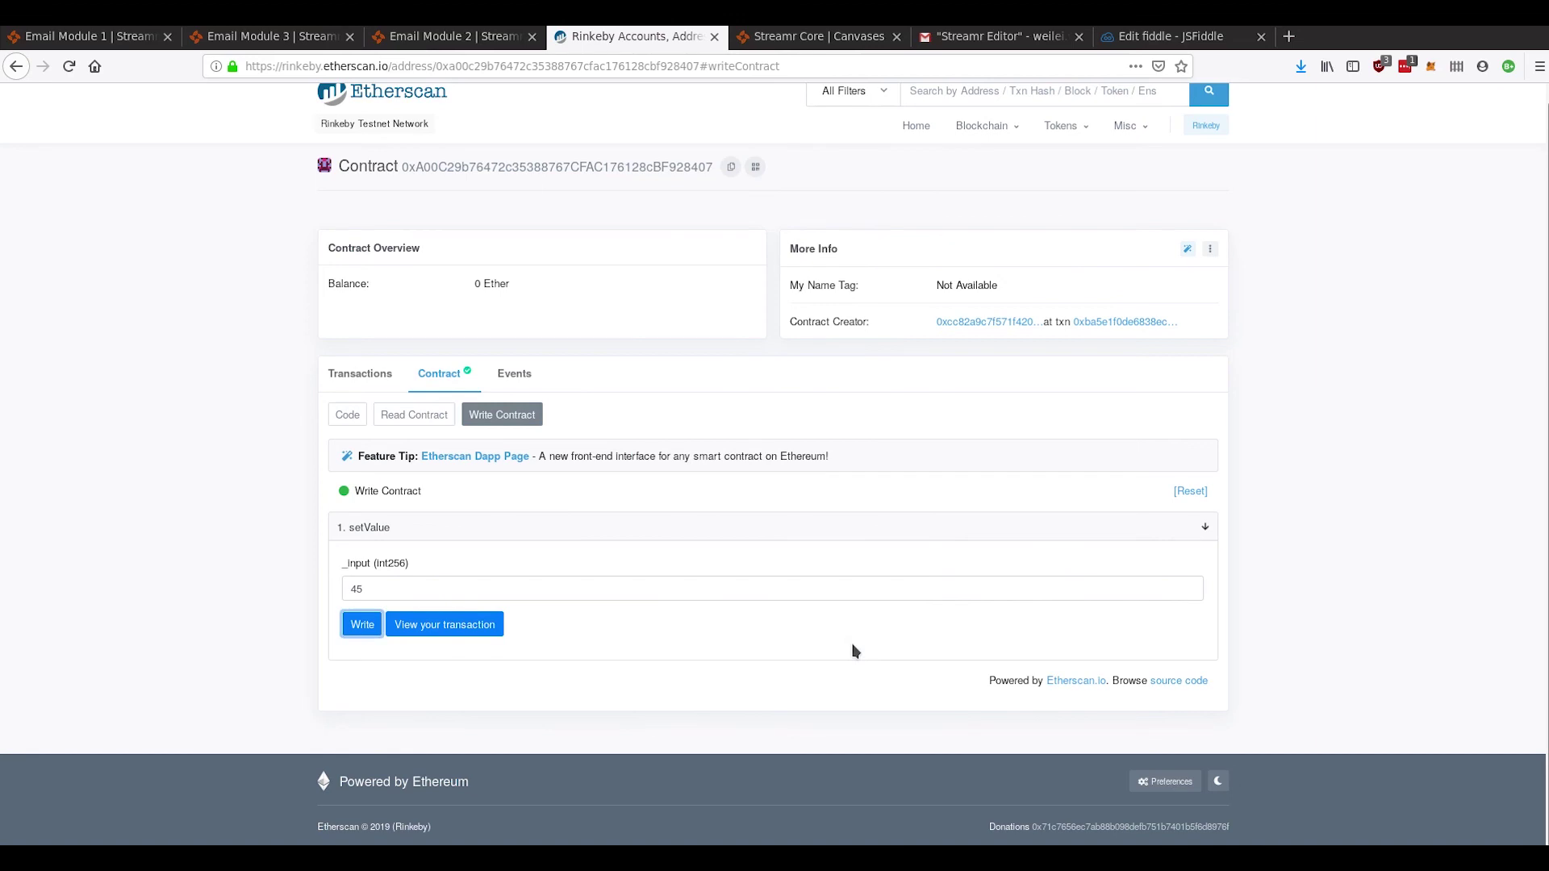
- Open the Smart Contract Value Change email in Gmail and examine its input value and the contract address in the message
left_click(970, 41)
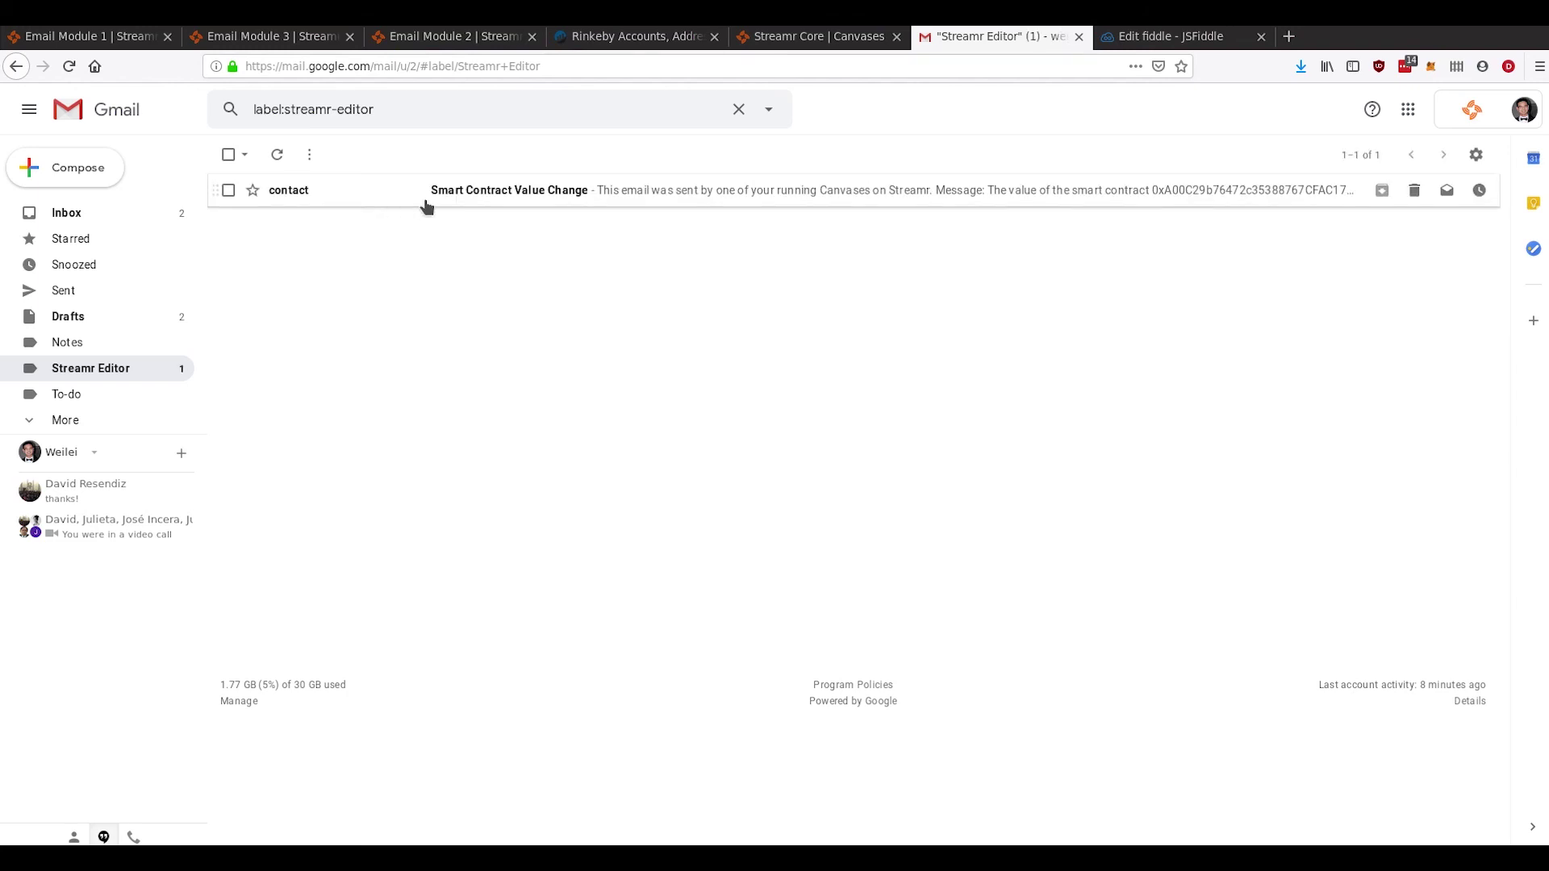
left_click(426, 202)
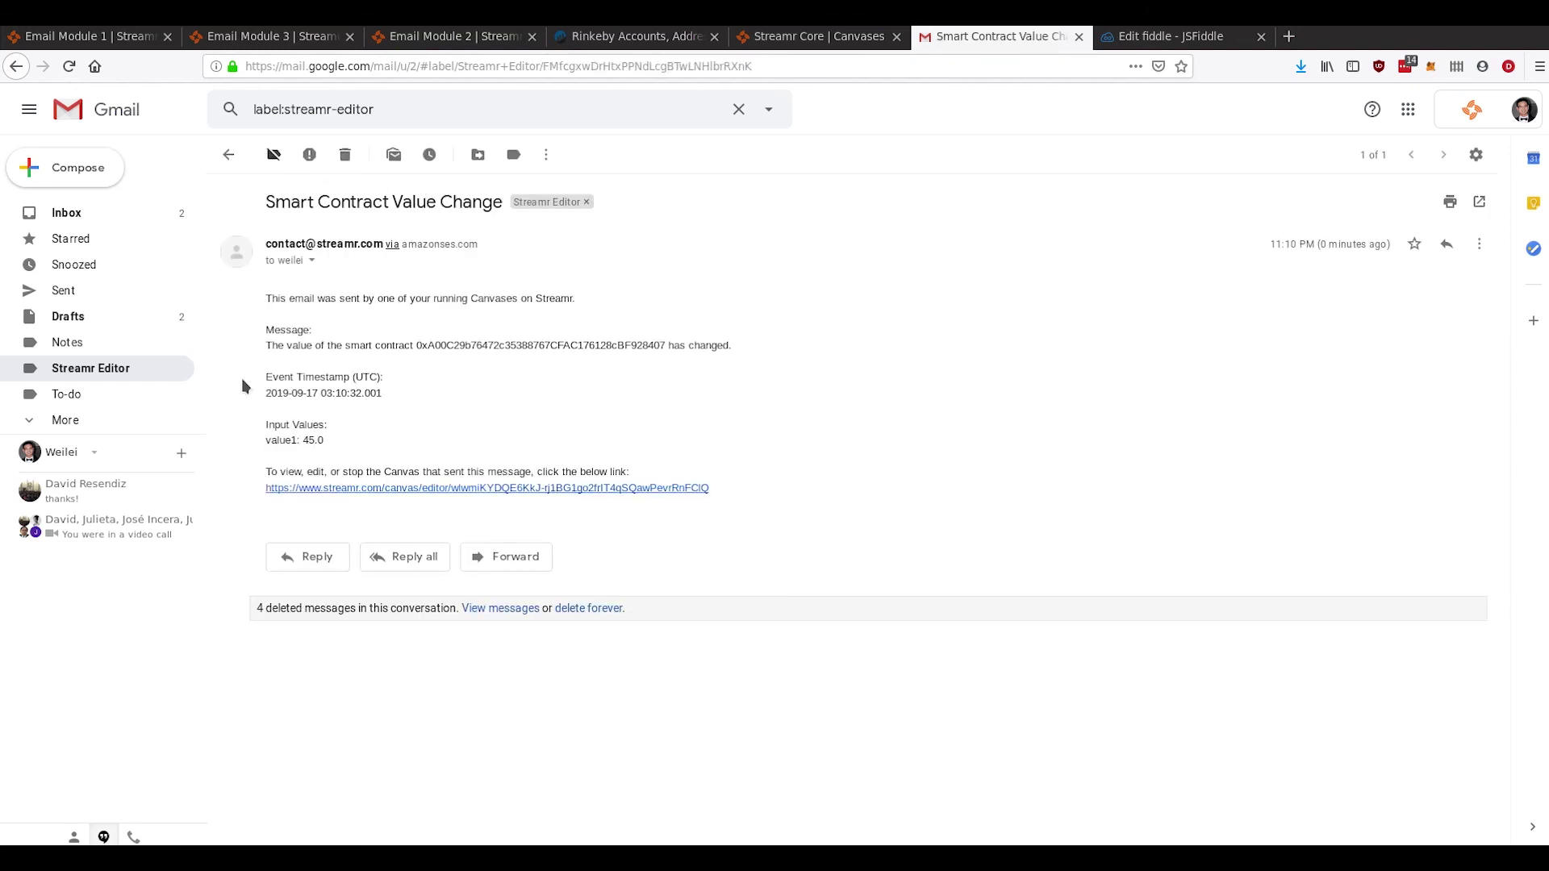
triple_click(323, 438)
left_click(327, 365)
left_click_drag(416, 346, 665, 349)
left_click(665, 348)
- Delete the Smart Contract Value Change email and return to the Email Module 2 canvas
left_click(342, 153)
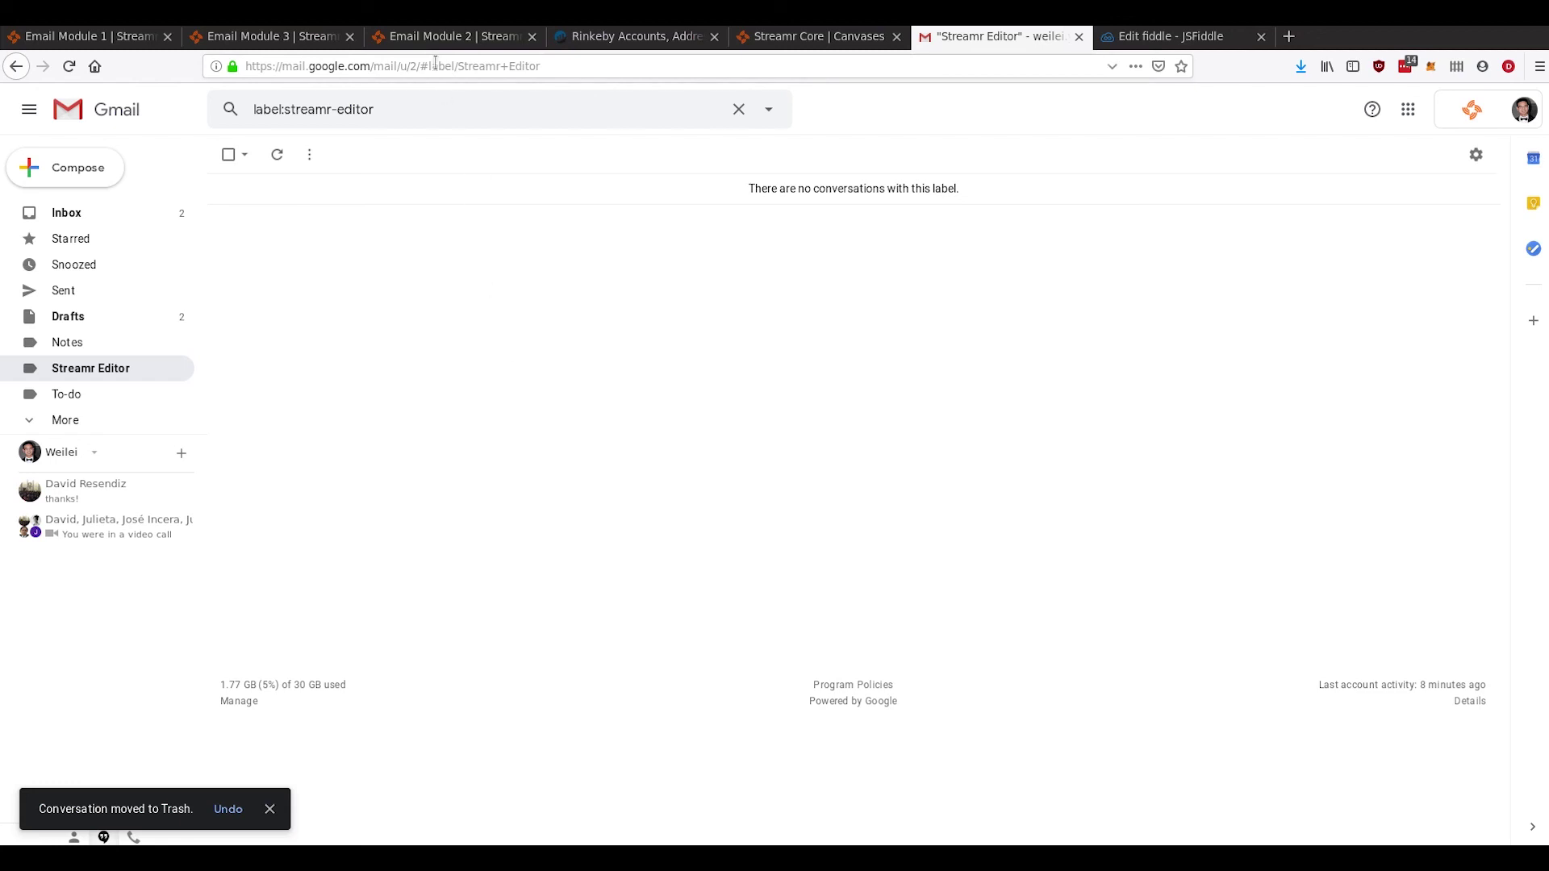
left_click(439, 36)
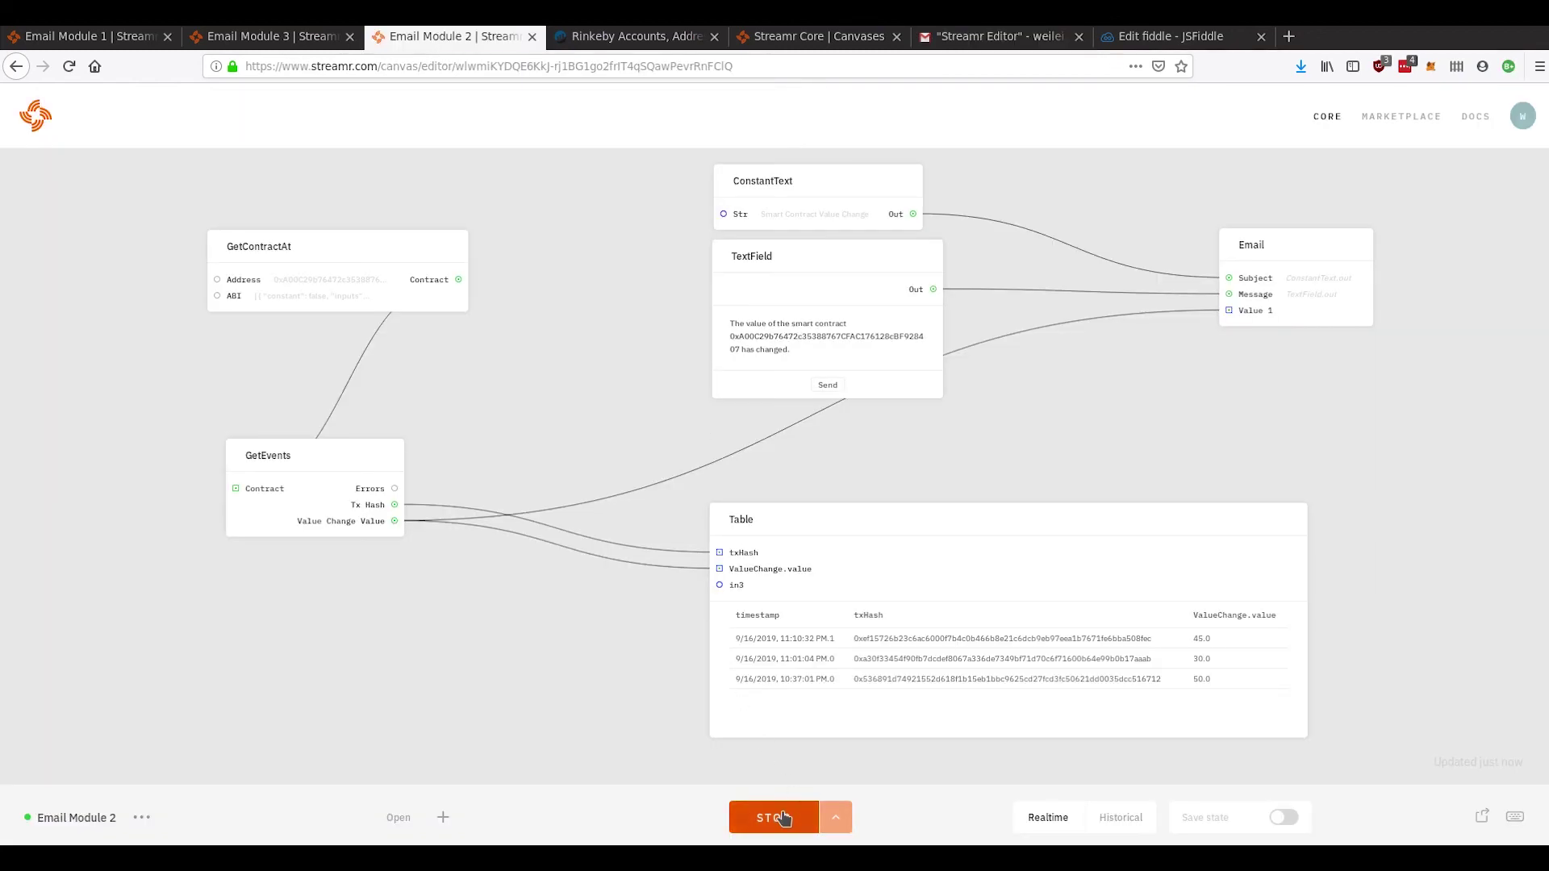